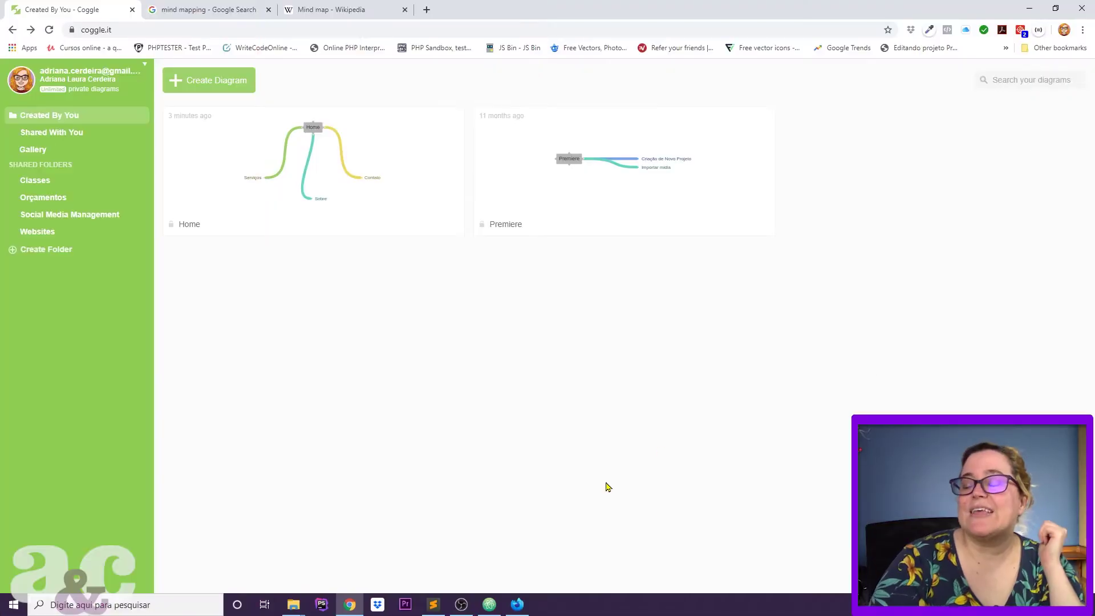
Step: View the Wikipedia Mind map article, close the mind mapping search results, and bring up the Coggle home page
left_click(201, 11)
left_click(319, 10)
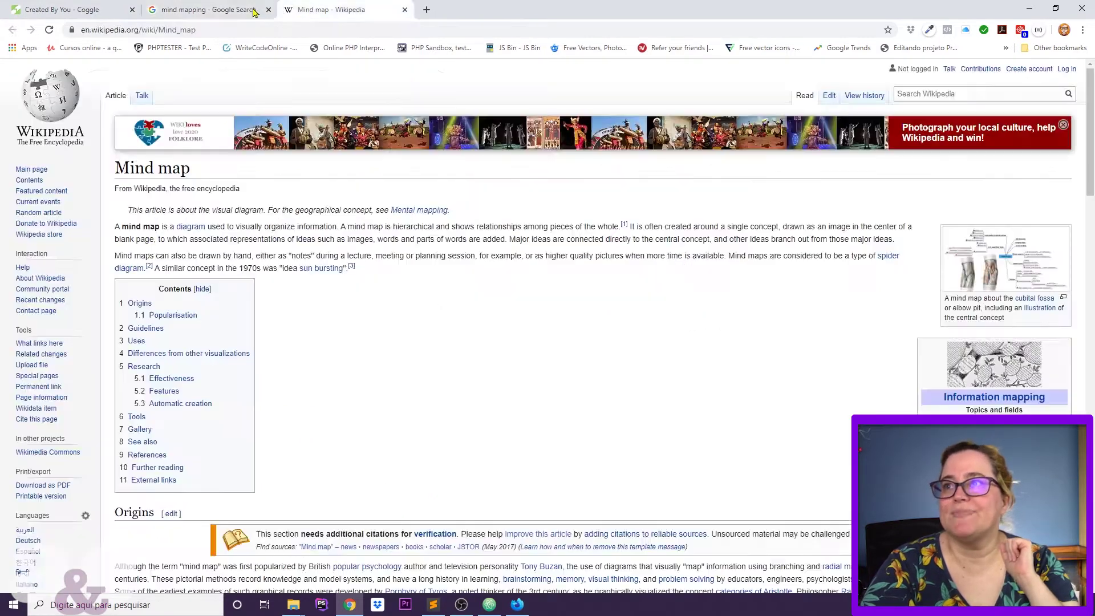
left_click(269, 9)
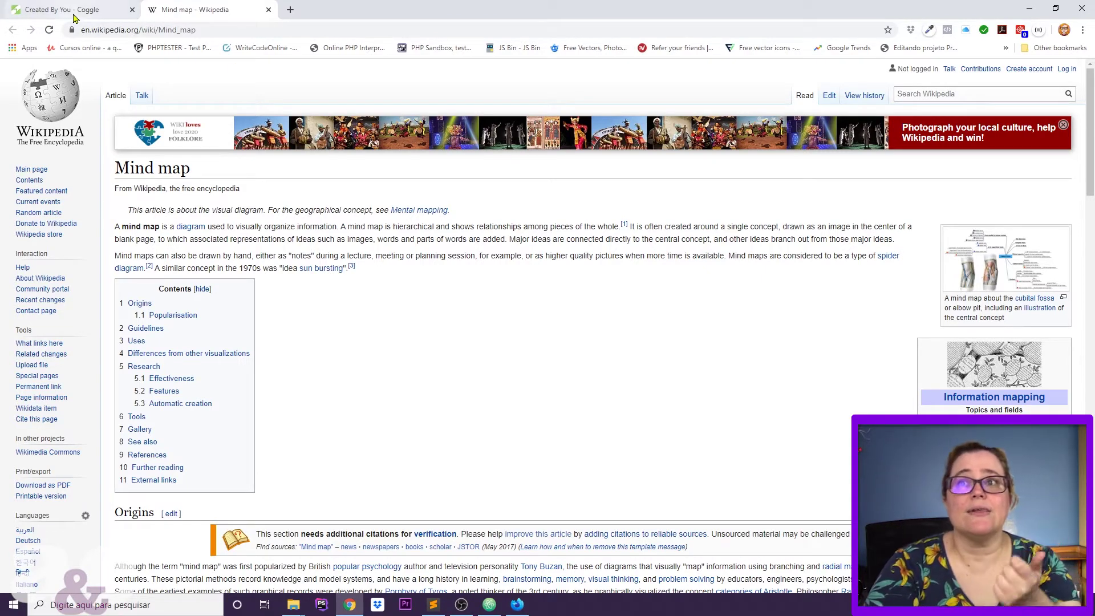
left_click(100, 14)
left_click(517, 605)
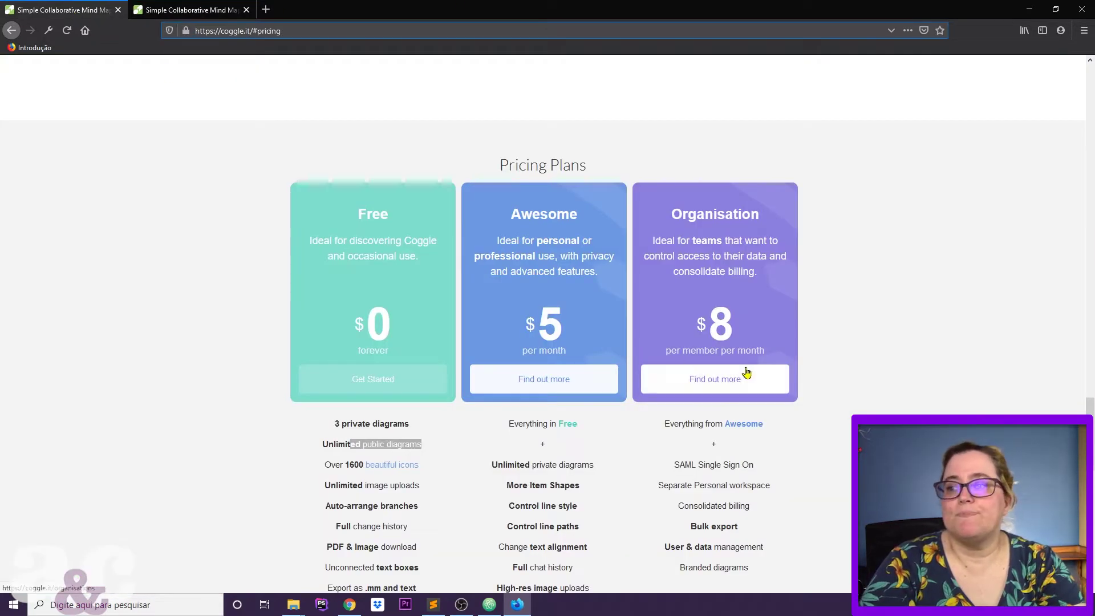
scroll(758, 375, "down", 3)
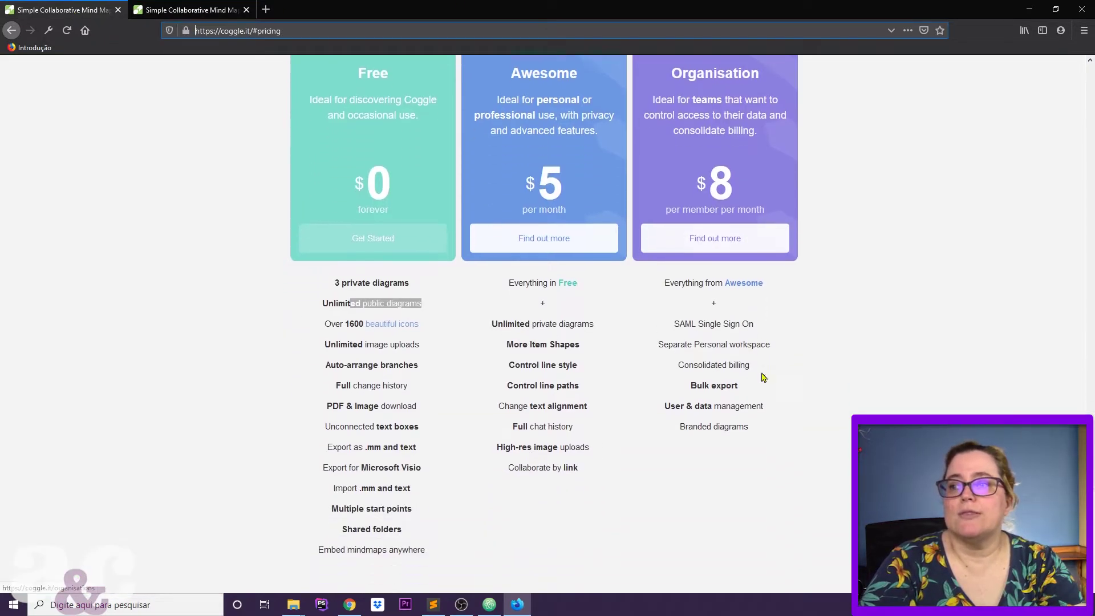
left_click_drag(336, 249, 415, 251)
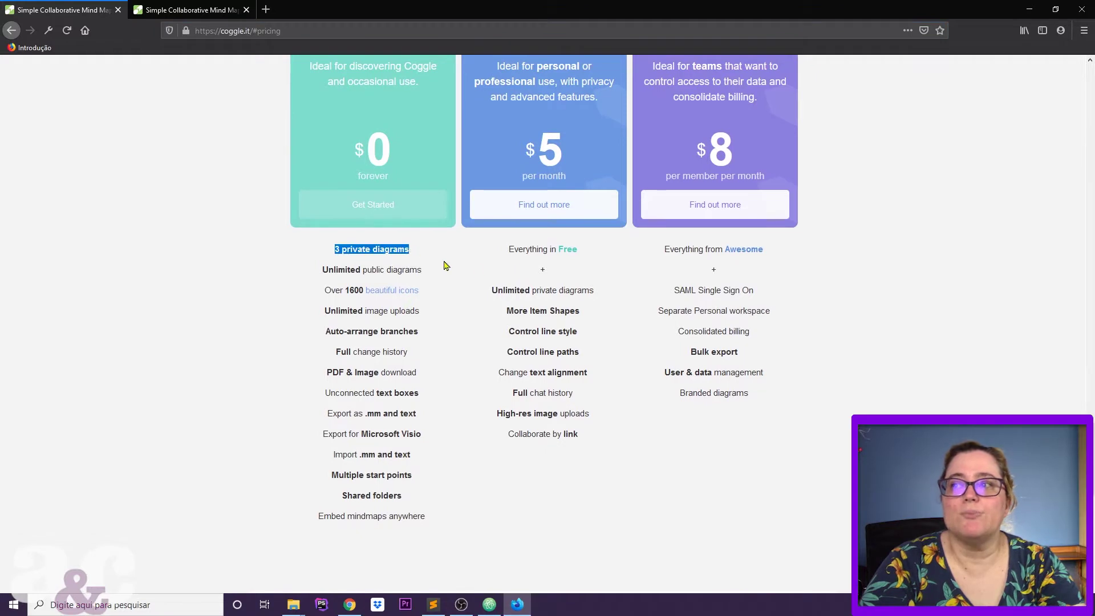
left_click_drag(319, 269, 430, 270)
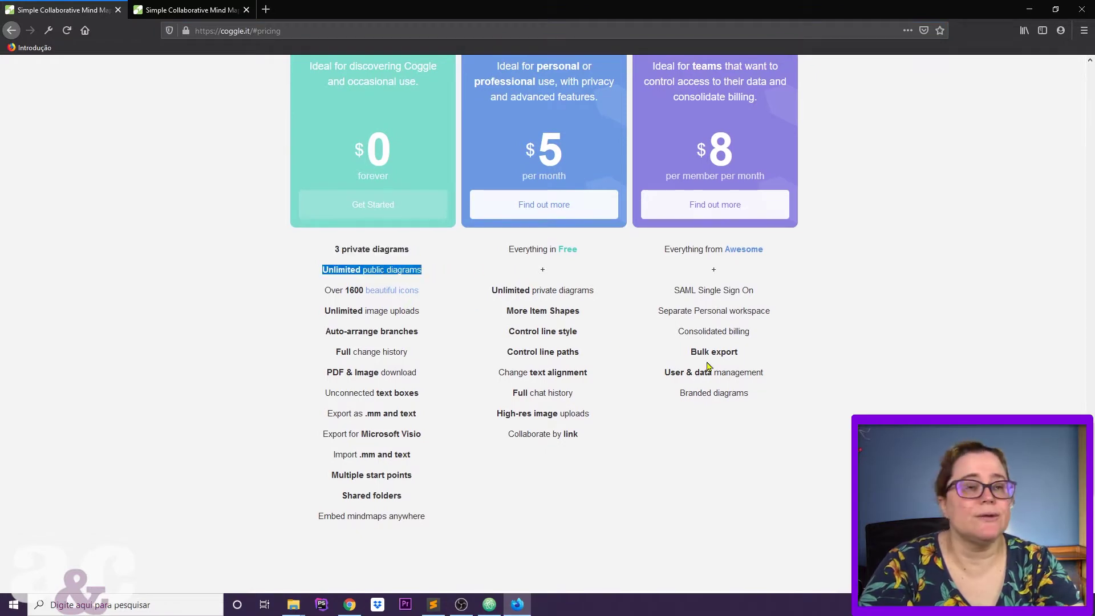
scroll(553, 228, "up", 1)
left_click(568, 115)
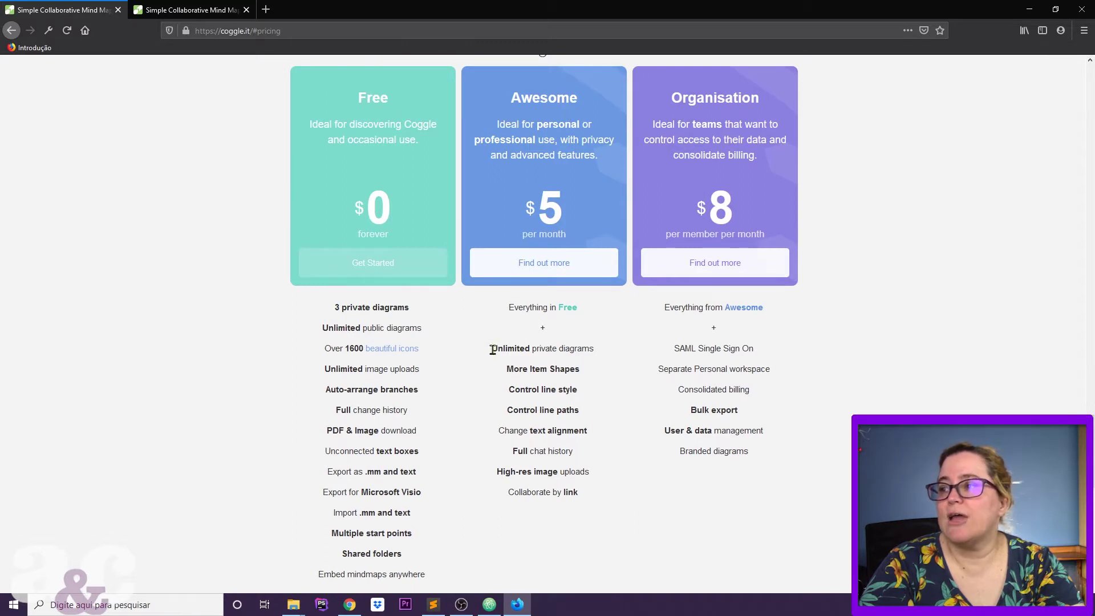
left_click_drag(490, 348, 599, 352)
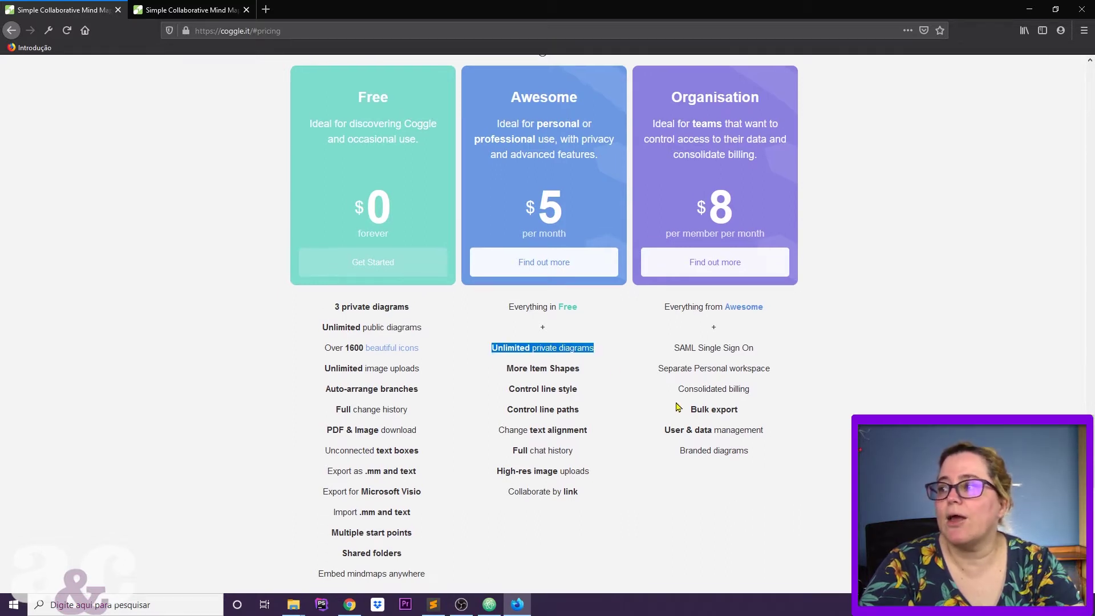
scroll(679, 404, "down", 2)
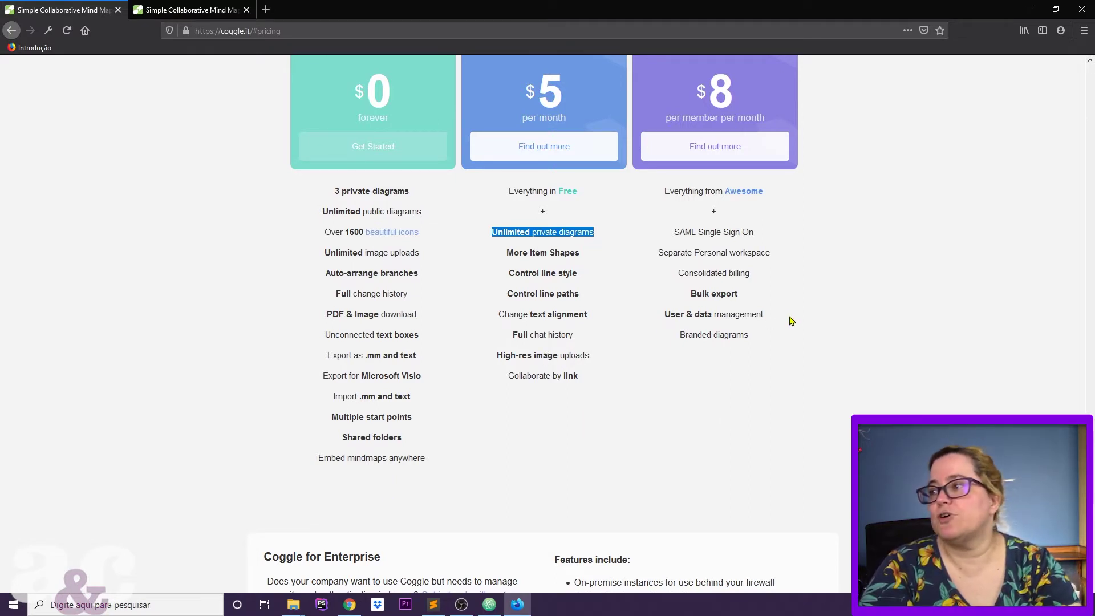
scroll(629, 361, "up", 2)
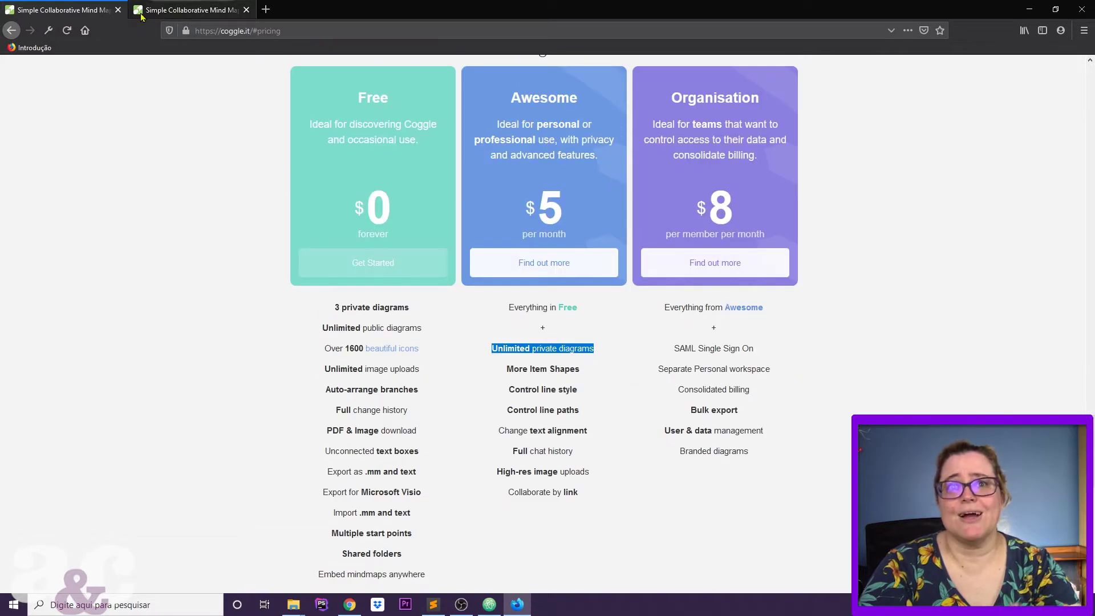
left_click(202, 14)
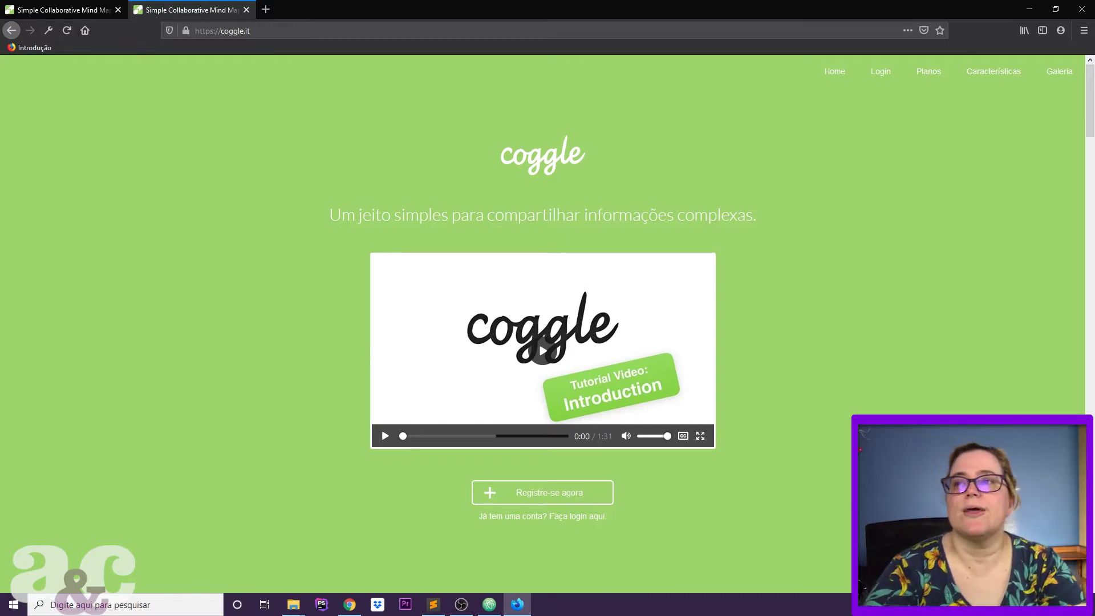
Step: Go to Coggle's sign-in, reveal the Chrome dashboard, and open the Classes shared folder
left_click(885, 76)
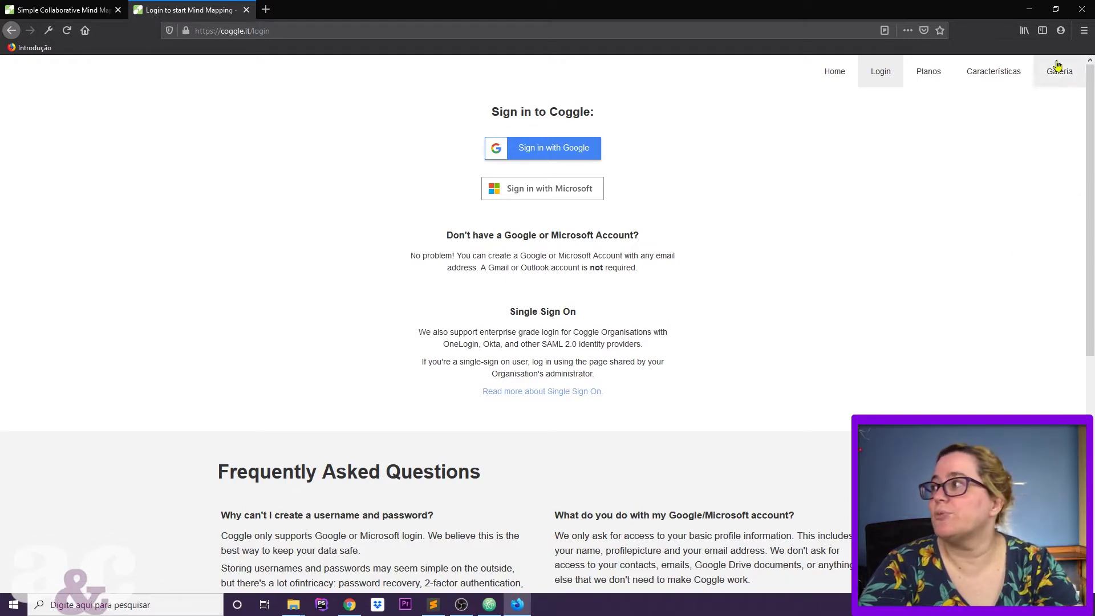
left_click(1030, 10)
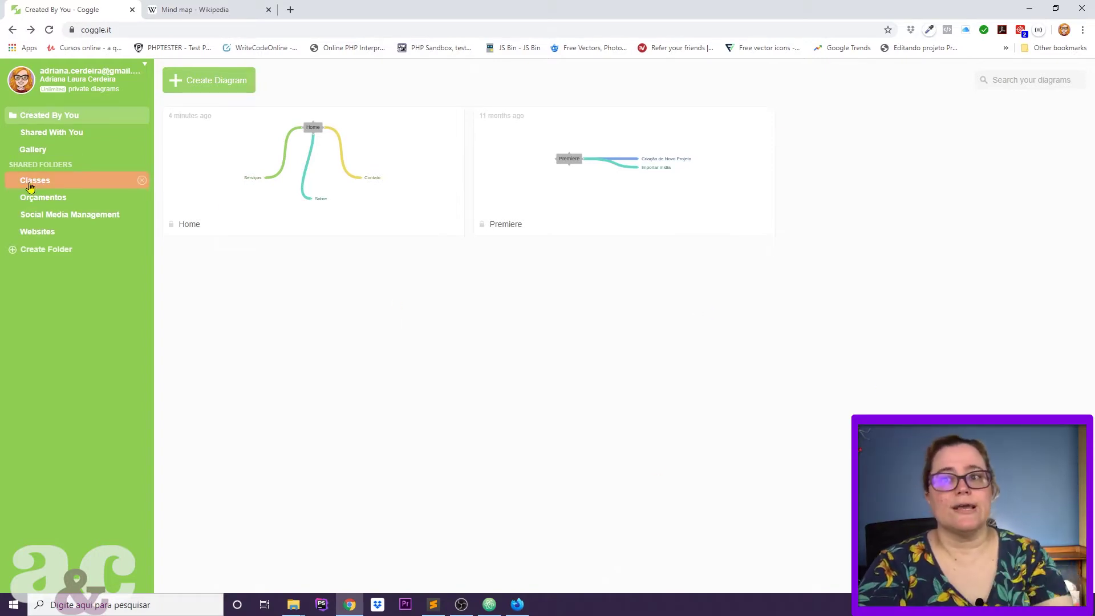
left_click(33, 183)
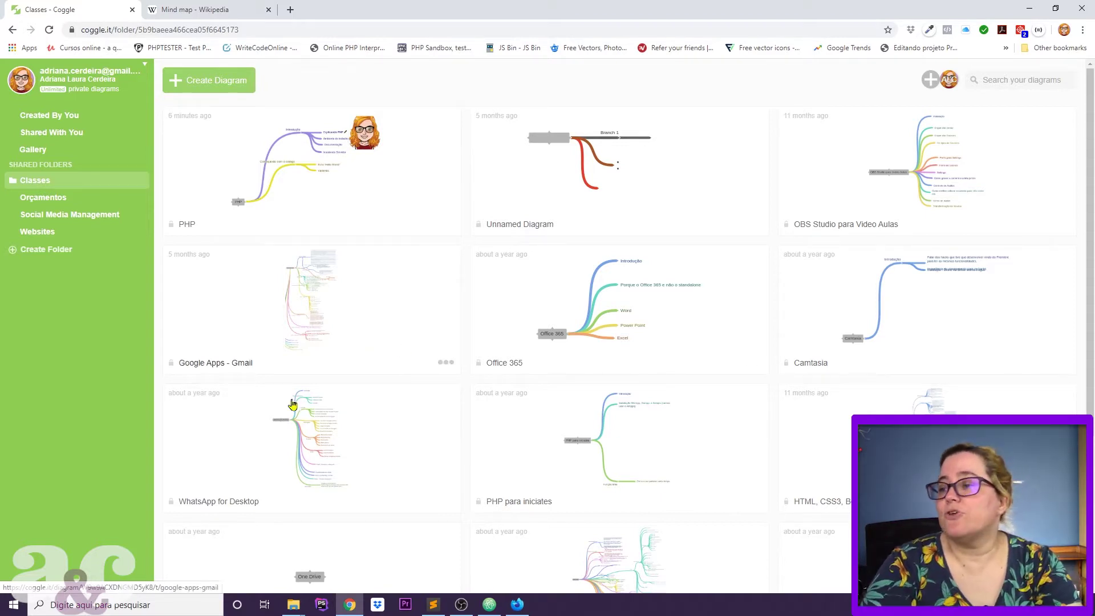
left_click(287, 434)
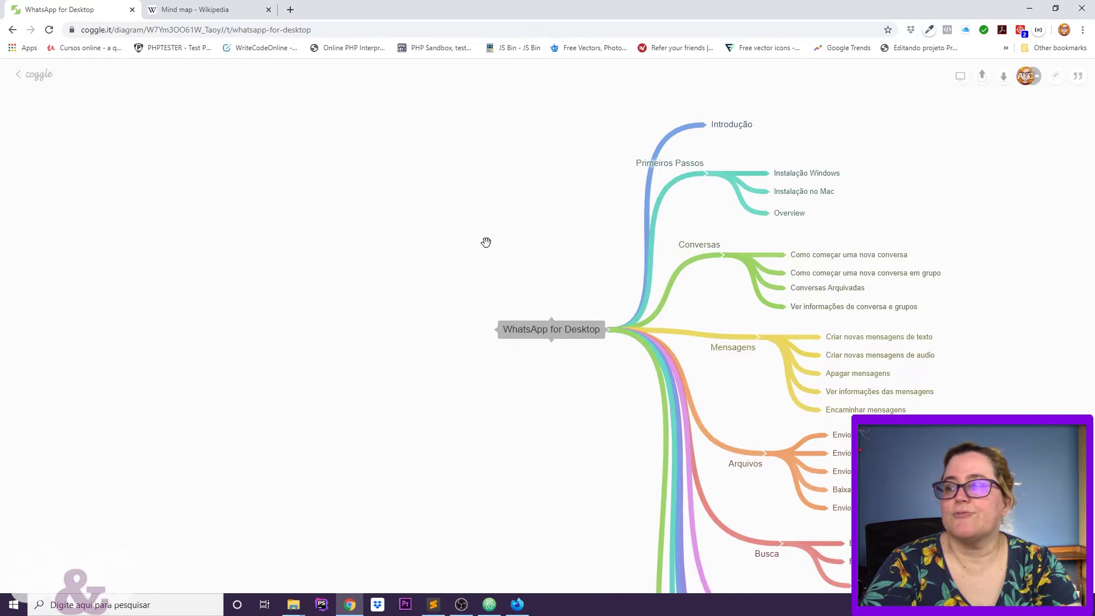
left_click_drag(486, 242, 240, 273)
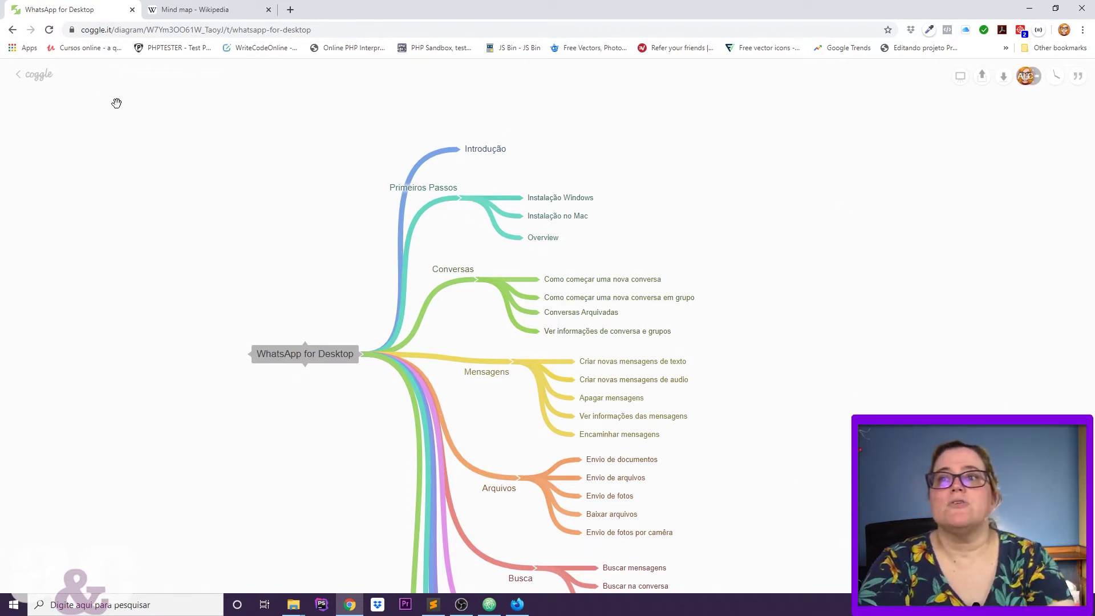
left_click(33, 74)
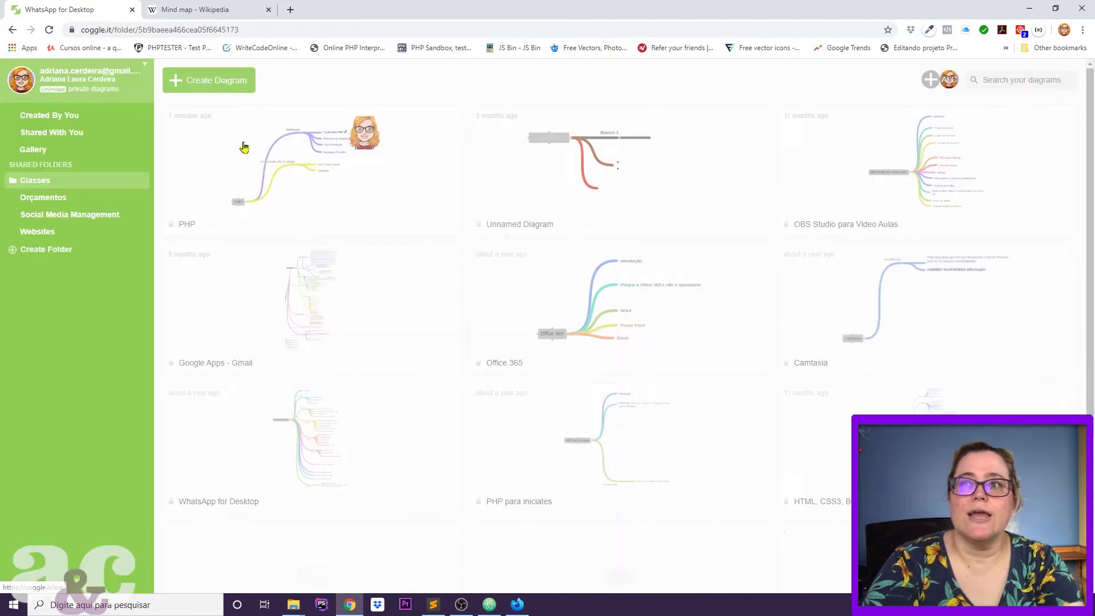
Step: Create a new blank diagram and title its central node PHP
left_click(209, 81)
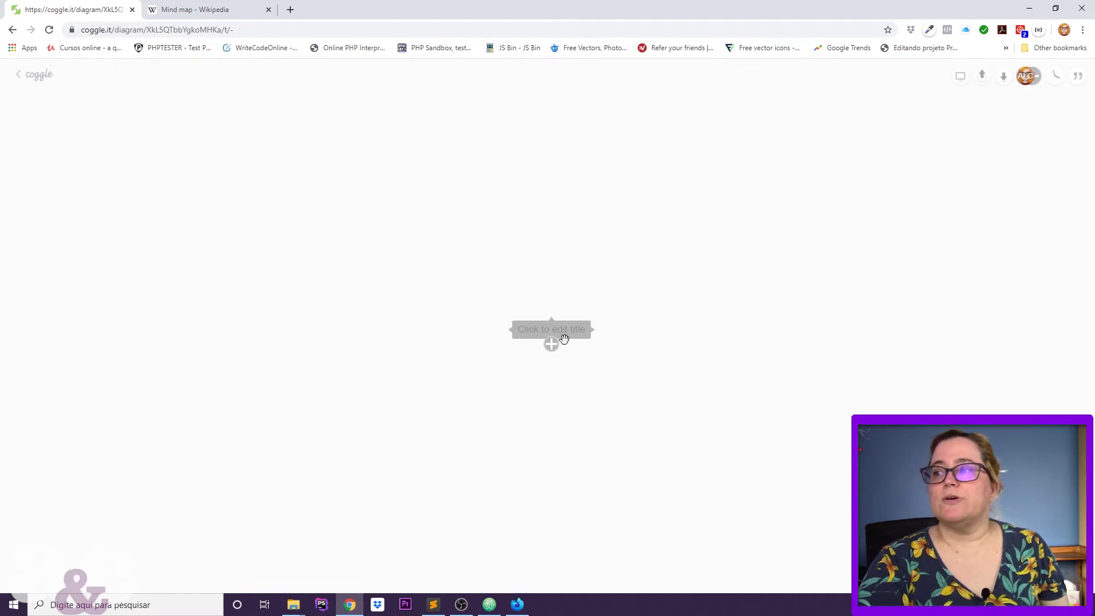
left_click(582, 330)
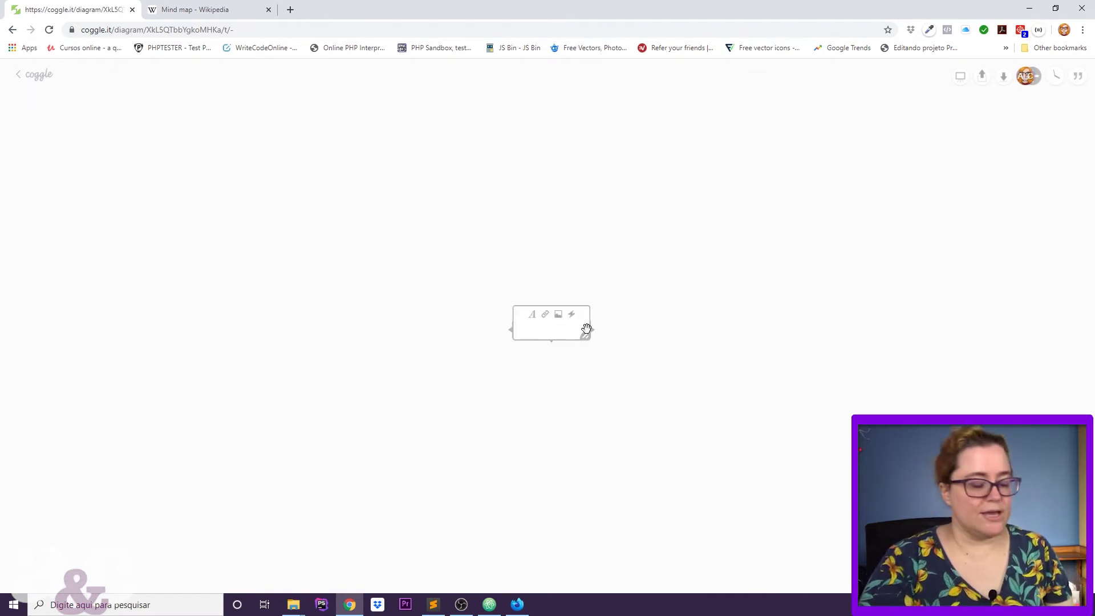
type("PHP")
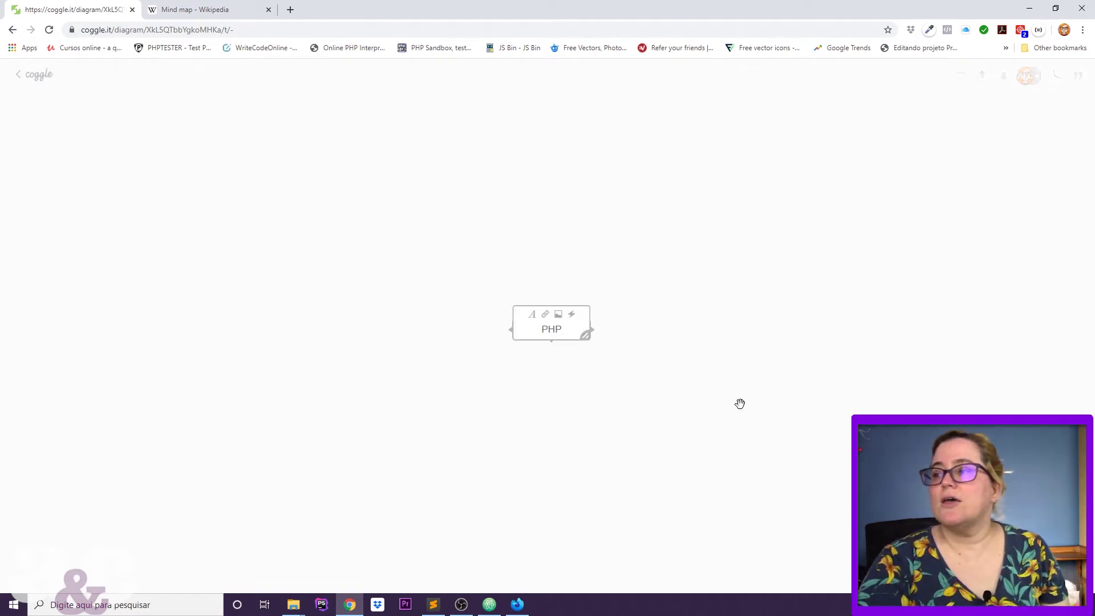
left_click(600, 420)
Step: Add an Introduction branch off PHP and drag it high above the central node
mouse_move(576, 332)
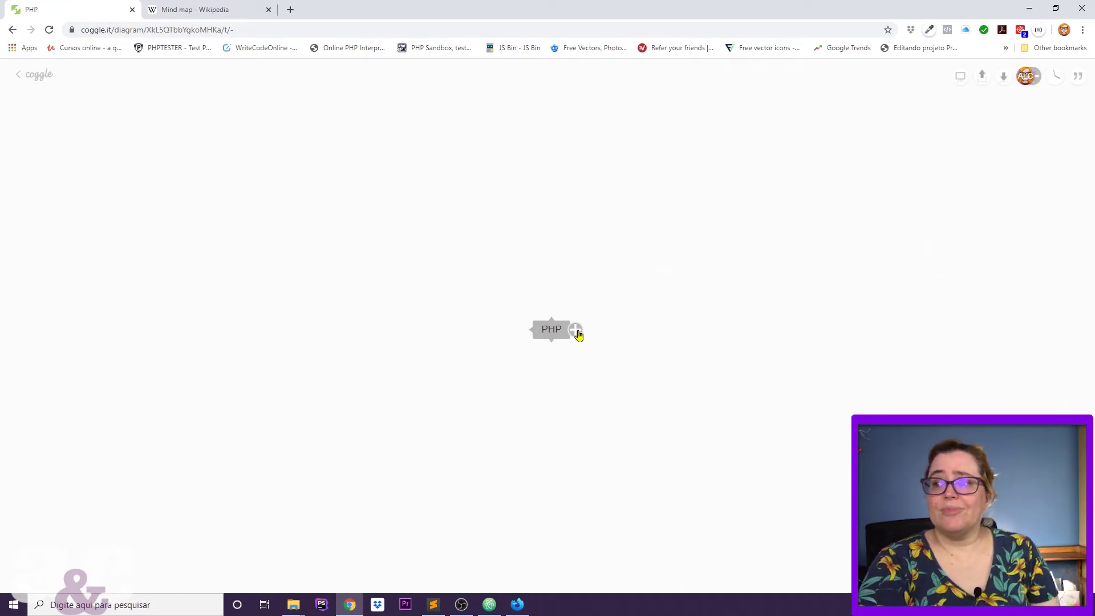
left_click(576, 330)
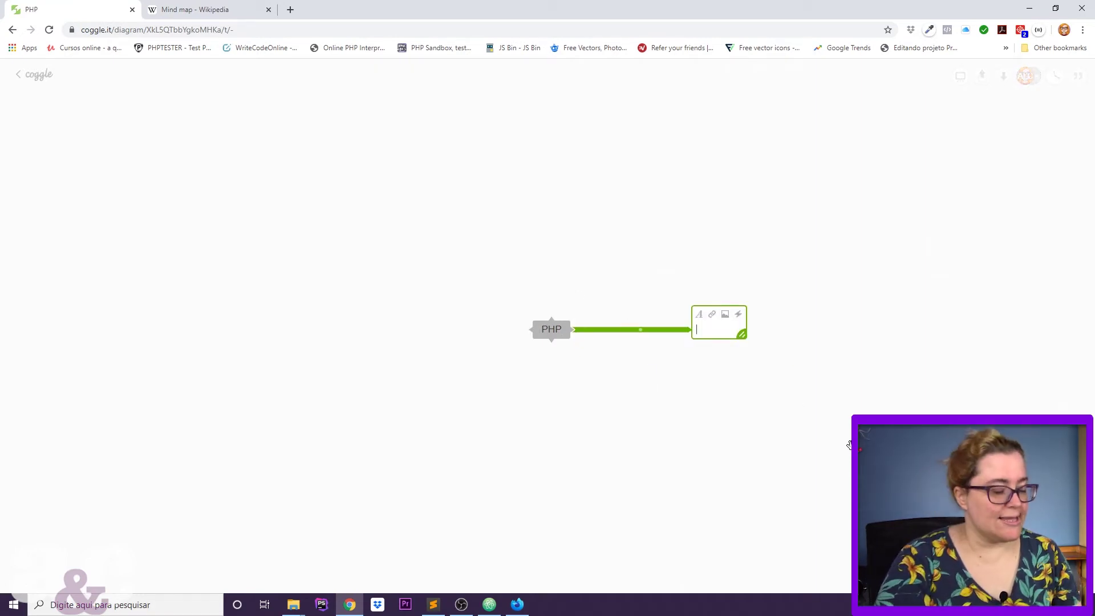
type("Introduct")
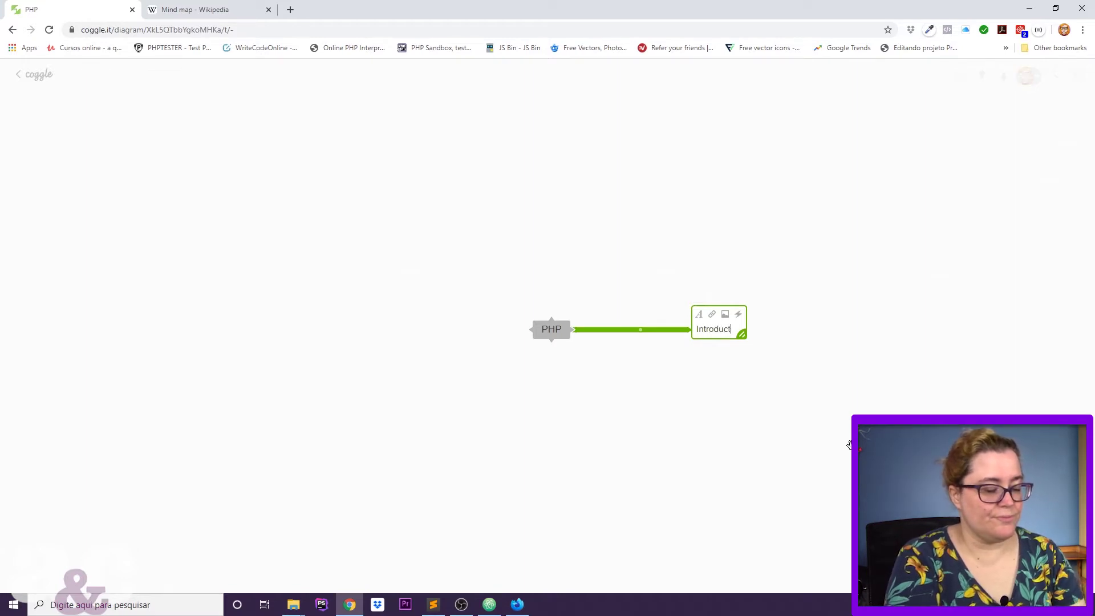
type("ion")
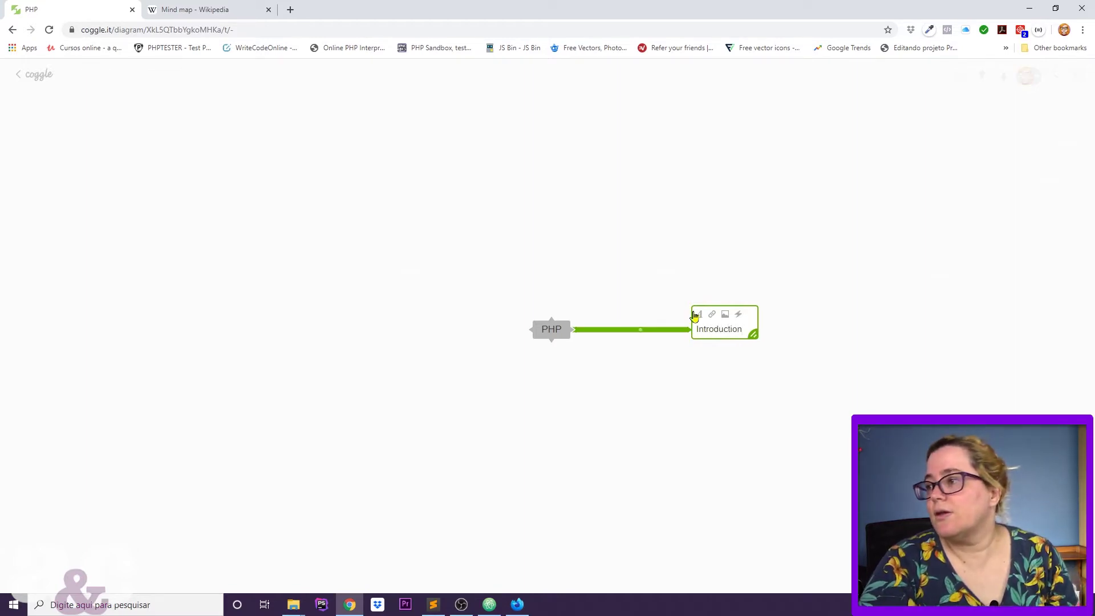
left_click(862, 368)
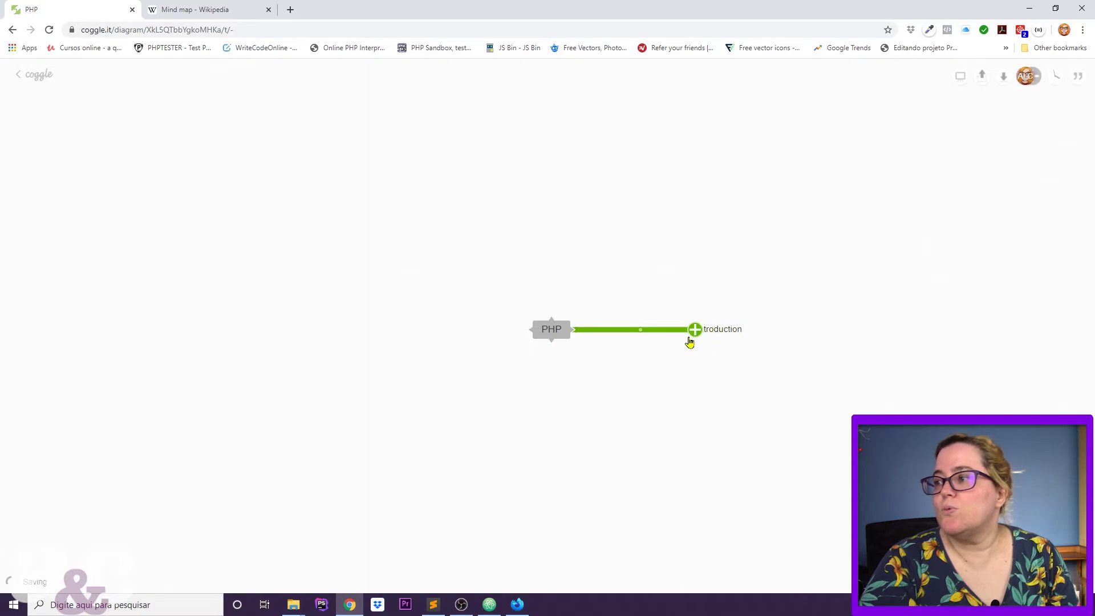
left_click_drag(689, 341, 682, 109)
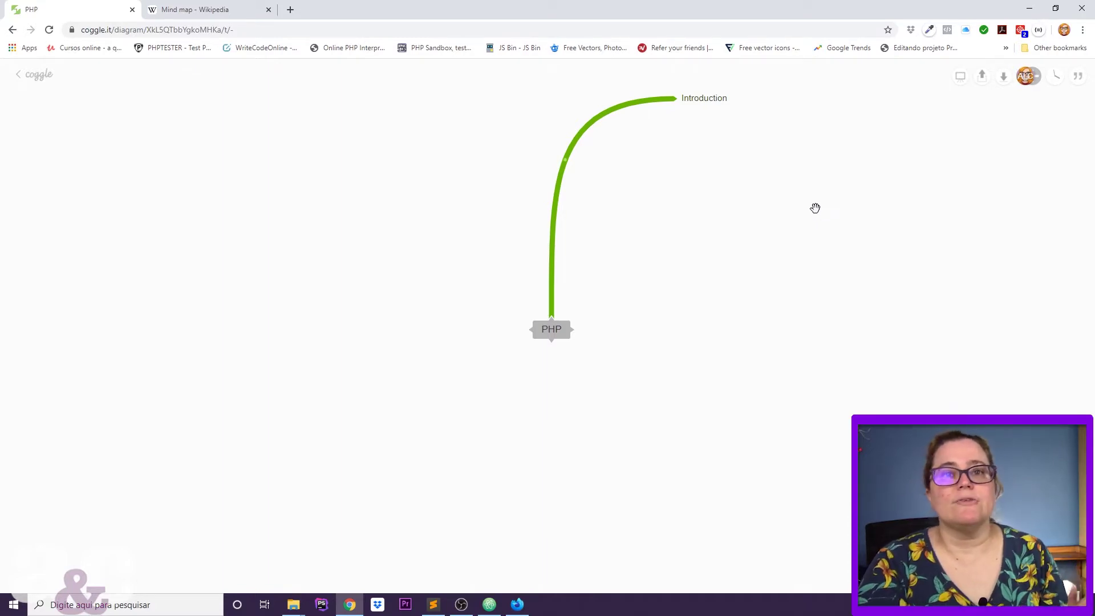
Step: Add 'Why PHP?' and 'Work environment' sub-branches under Introduction
left_click(678, 100)
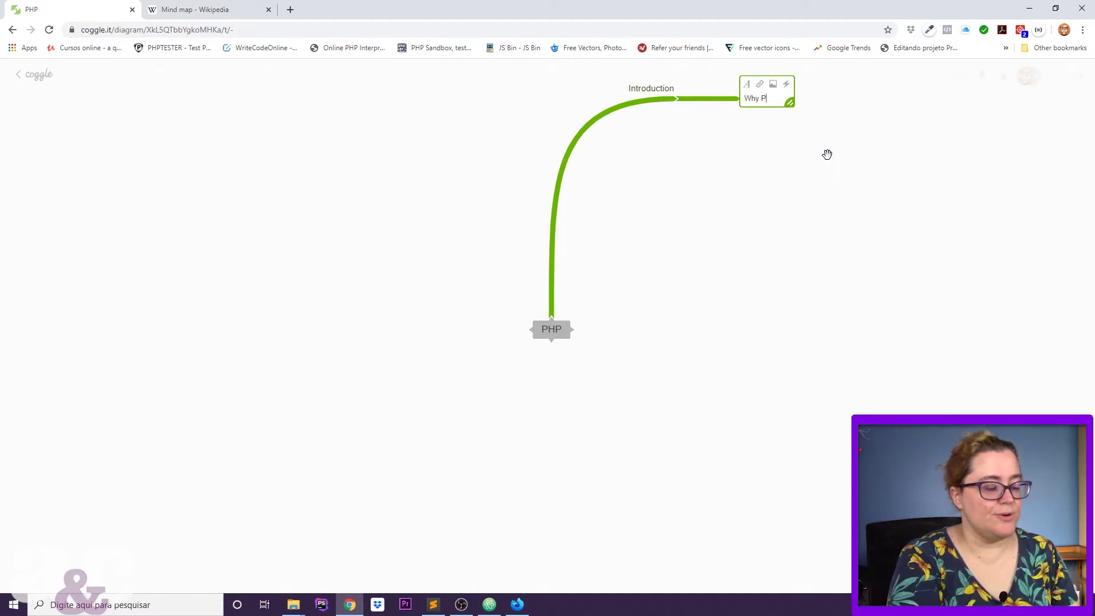
type("Why PHP?")
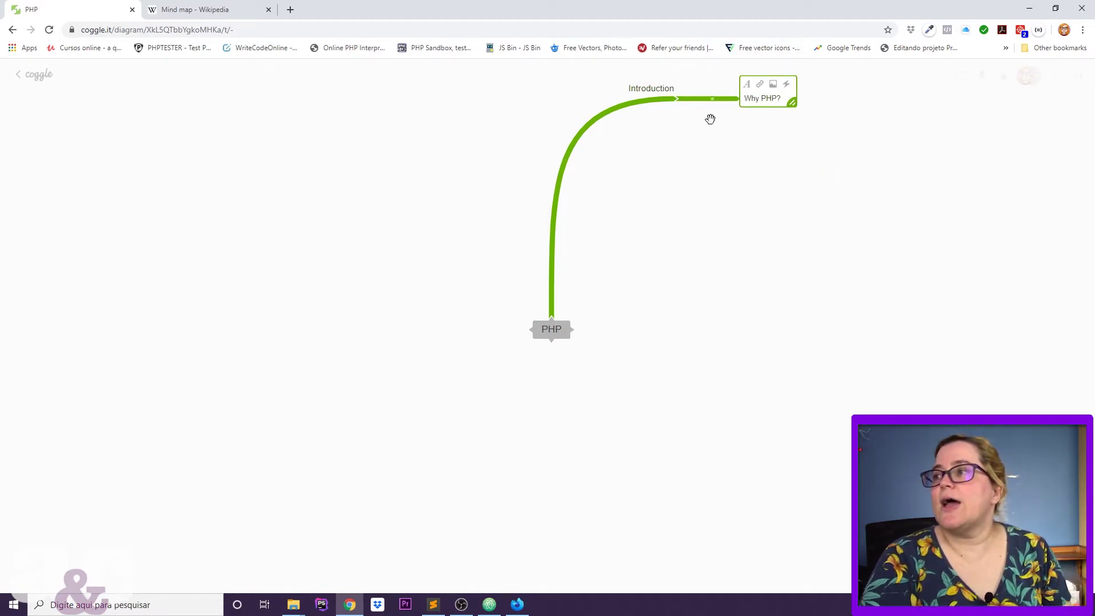
left_click(679, 102)
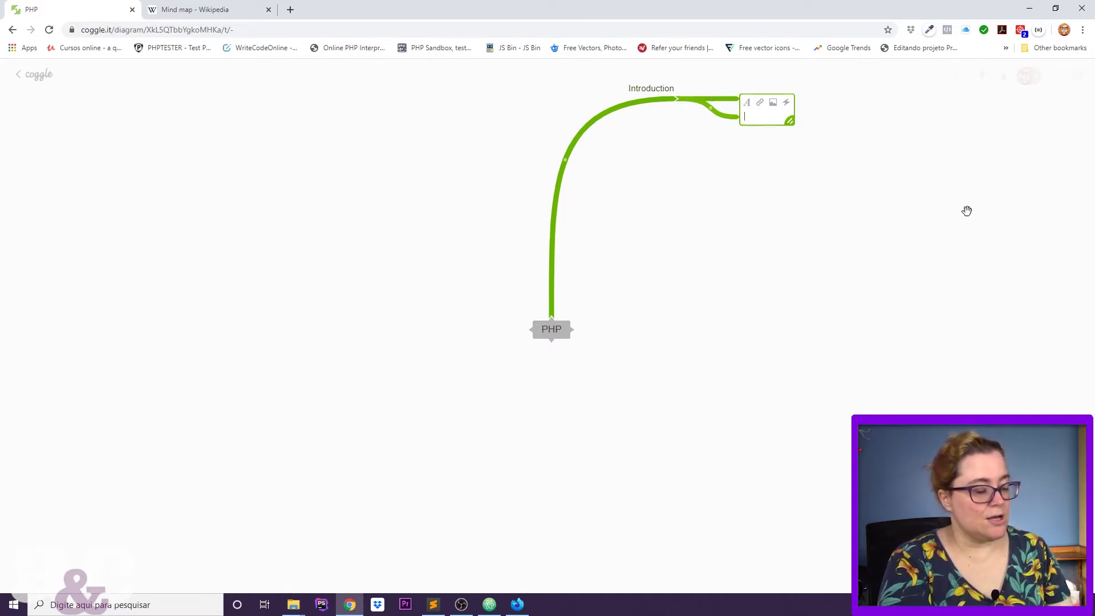
type("Work envi")
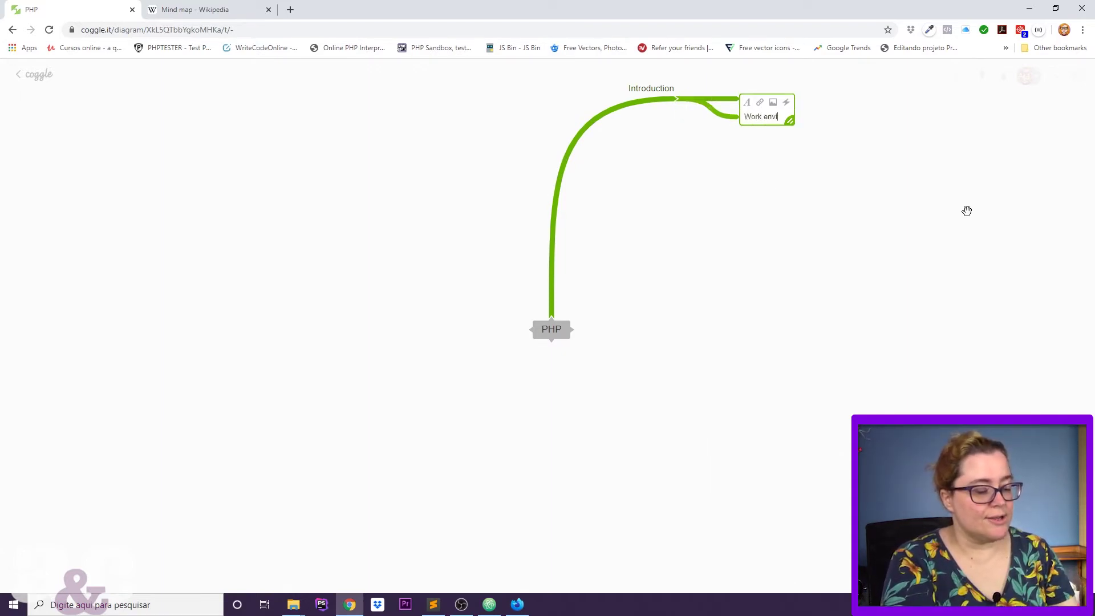
type("ronment")
left_click(745, 155)
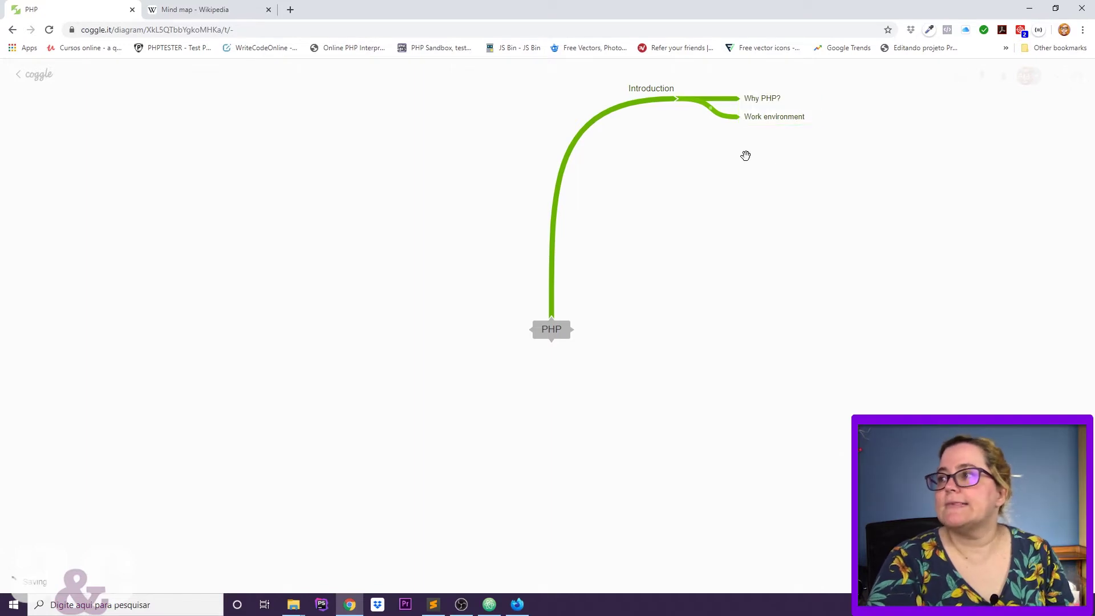
Step: Add an 'Install Virtual Server' sub-branch and move it below Work environment
left_click(680, 101)
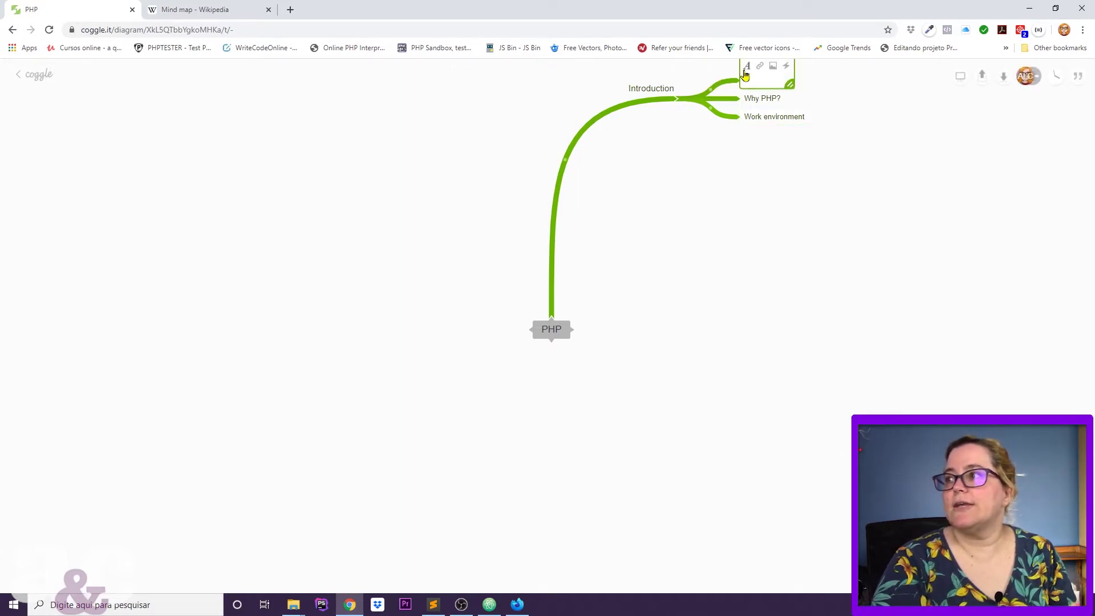
type("Install")
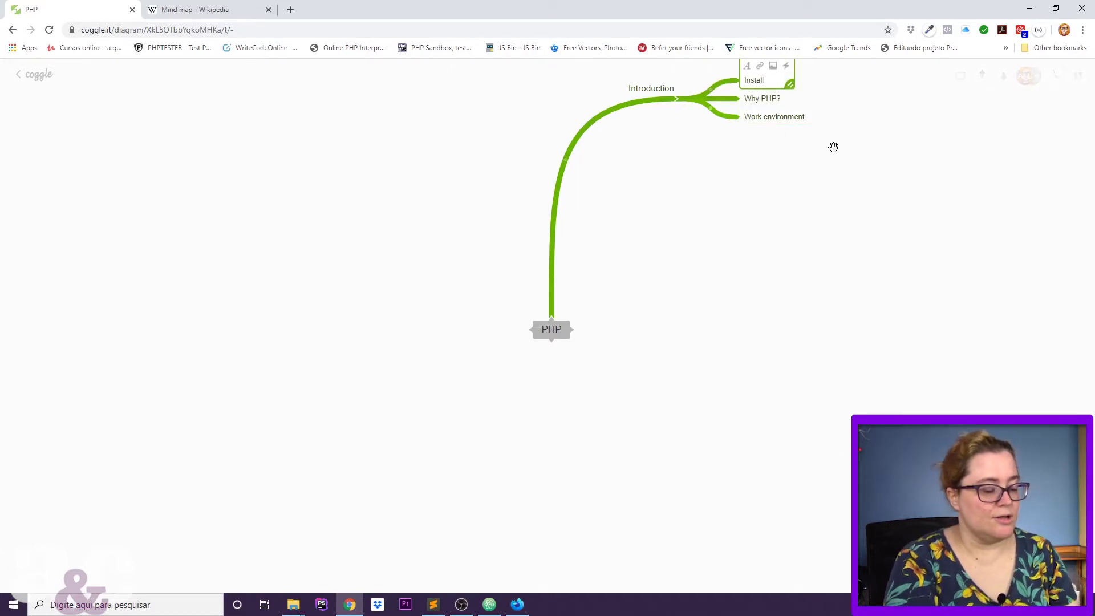
type(" Vir")
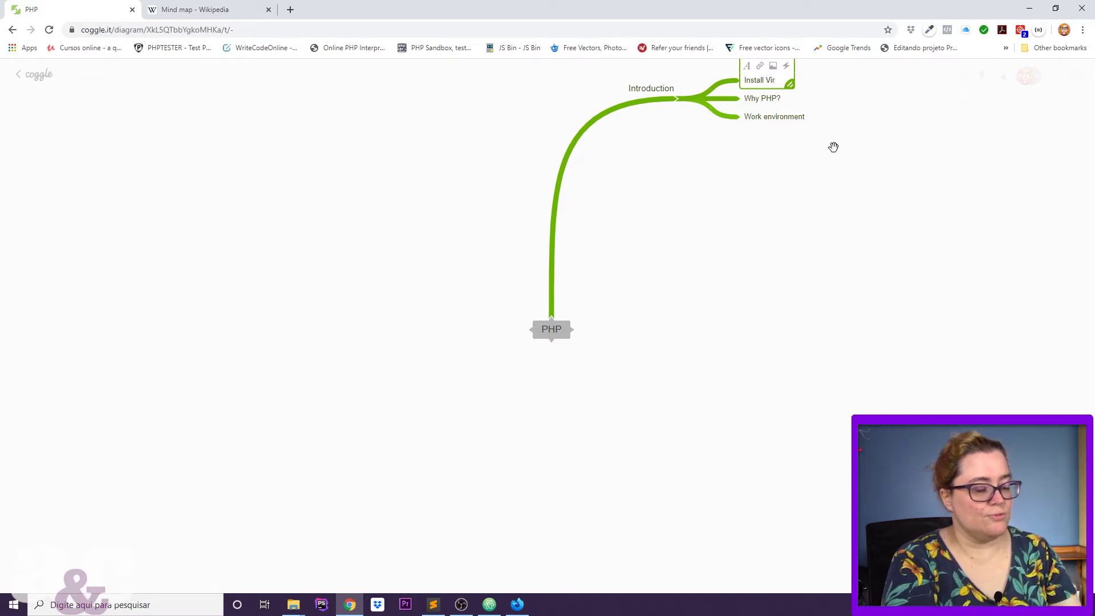
type("tual Sefv")
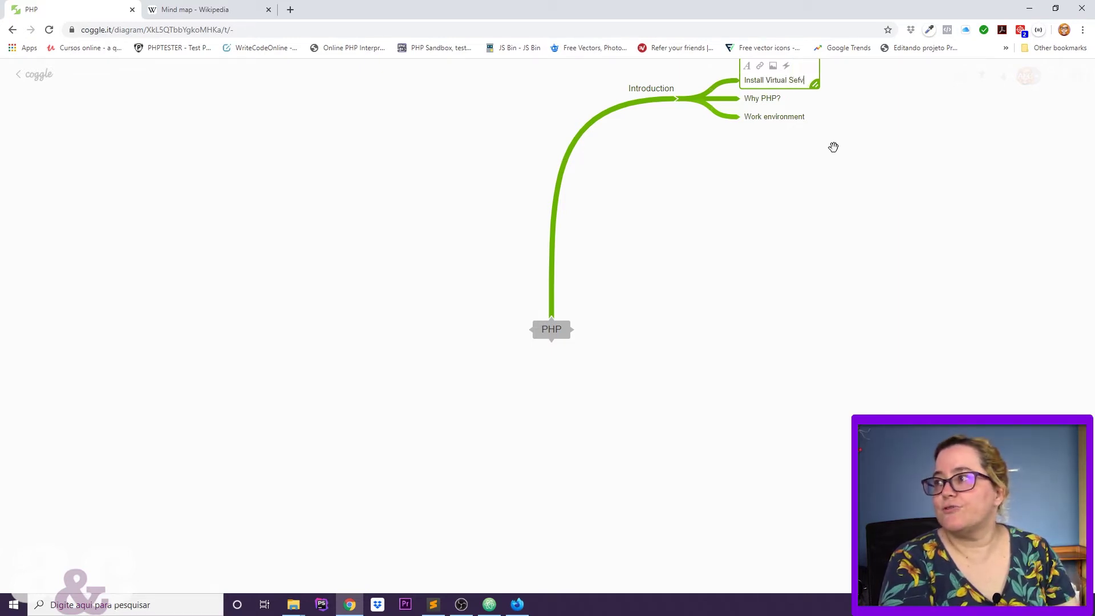
key("BackSpace")
key("BackSpace")
type("rver")
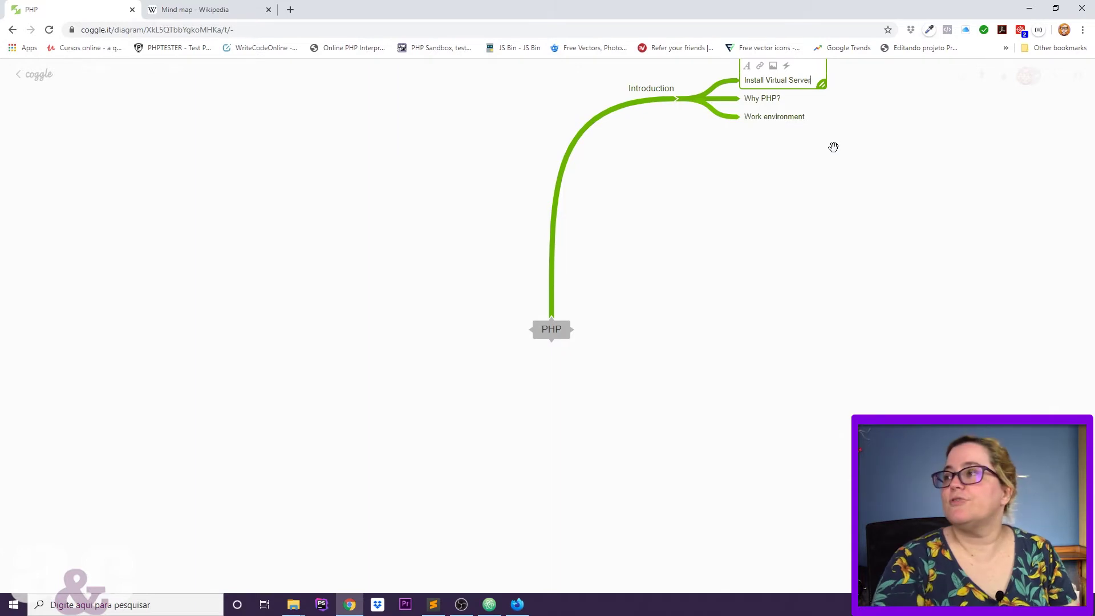
left_click(769, 120)
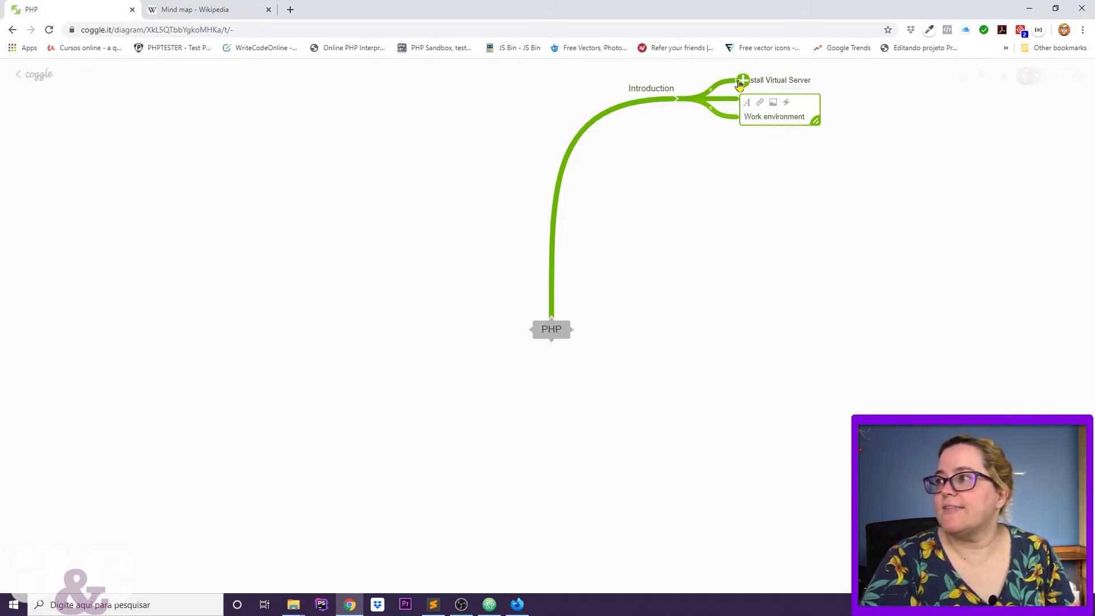
left_click_drag(741, 84, 745, 148)
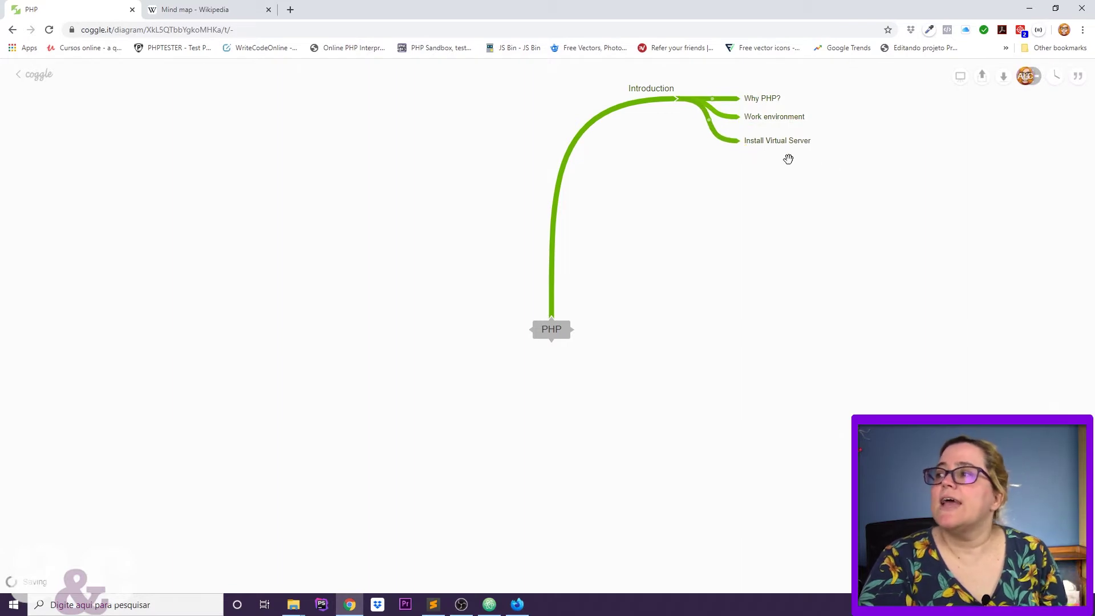
left_click(770, 144)
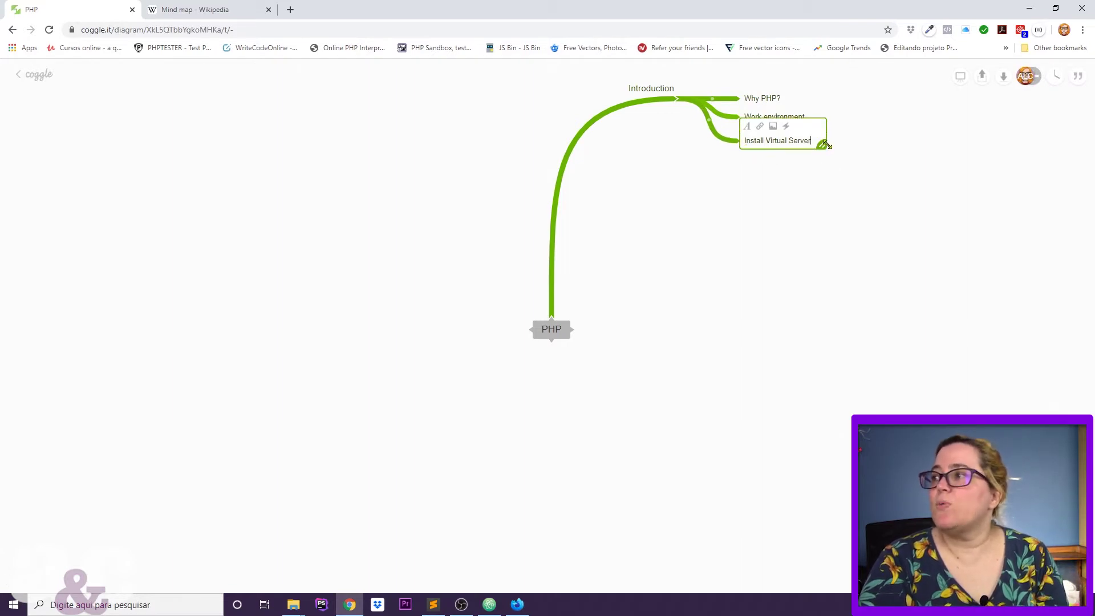
left_click(773, 127)
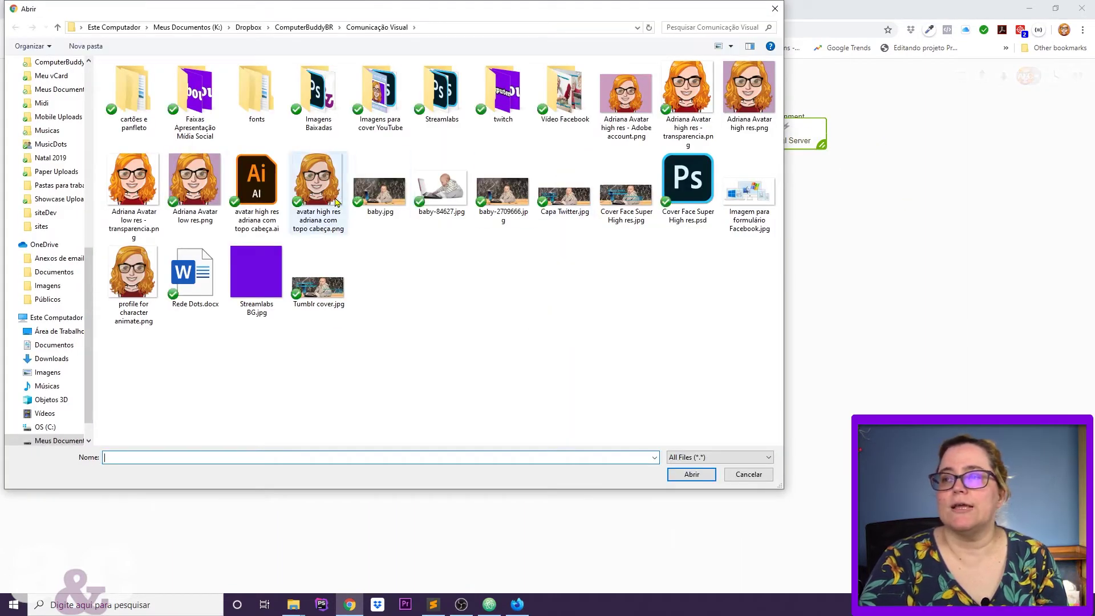
Step: Upload the cartoon avatar PNG to the Install Virtual Server node and reposition it
left_click(335, 202)
left_click(691, 473)
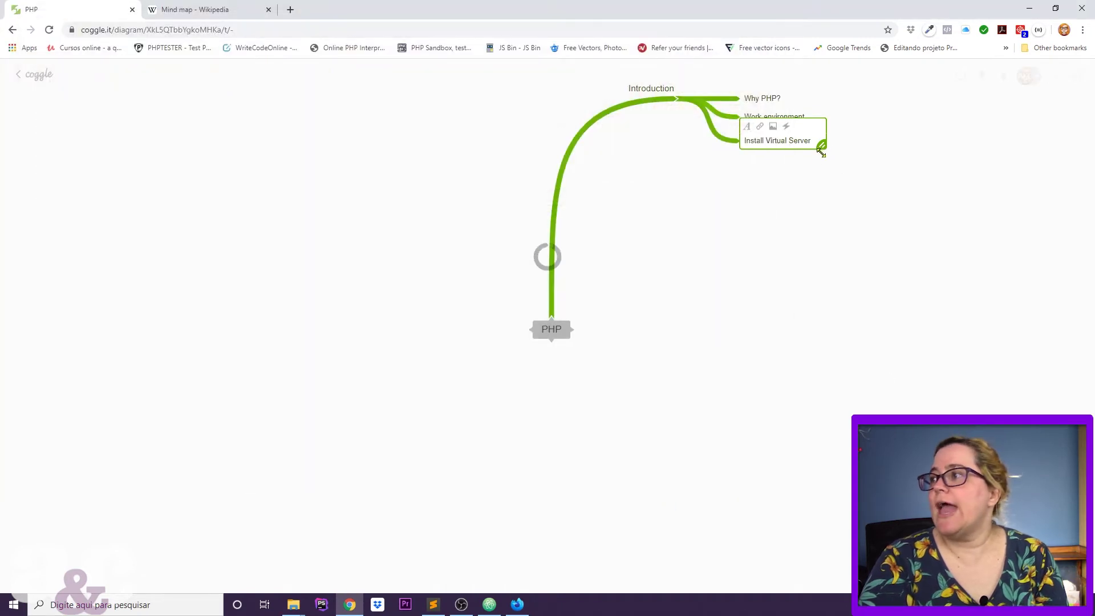
left_click(915, 266)
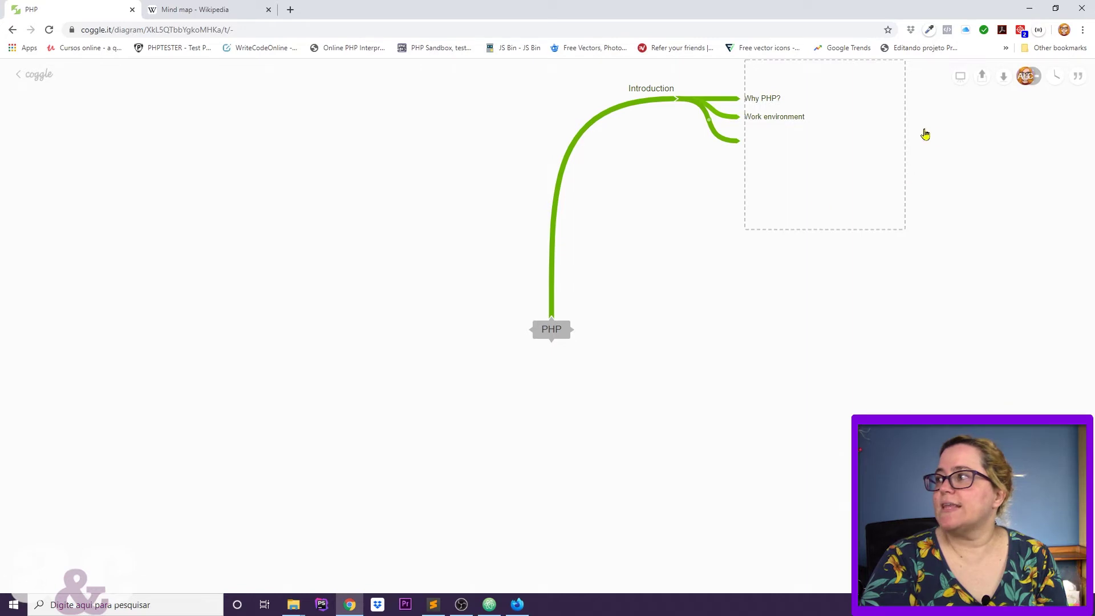
left_click_drag(828, 139, 907, 161)
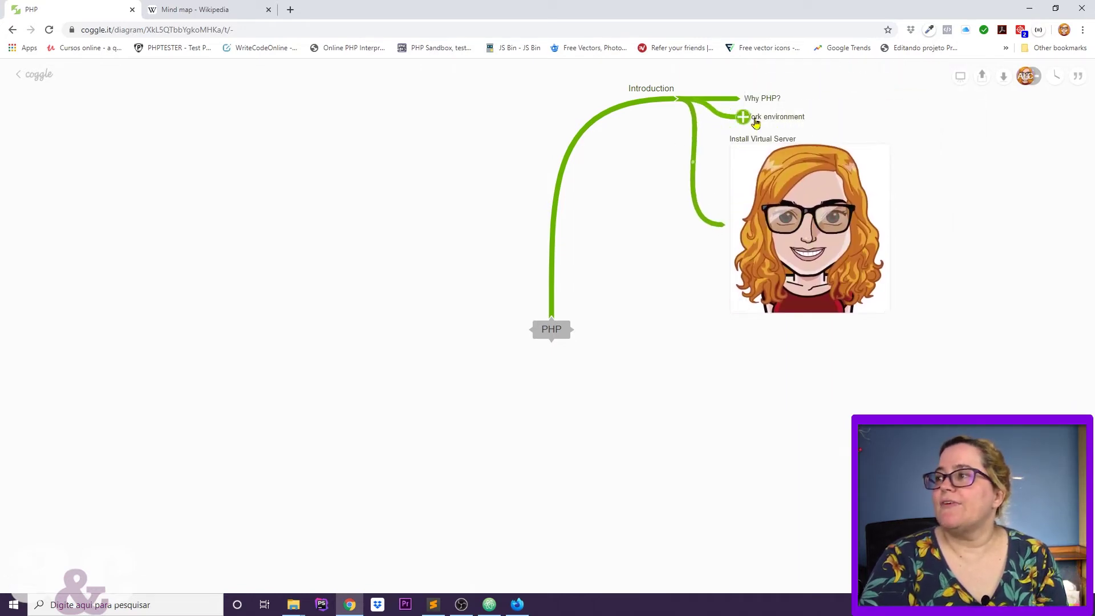
left_click(806, 118)
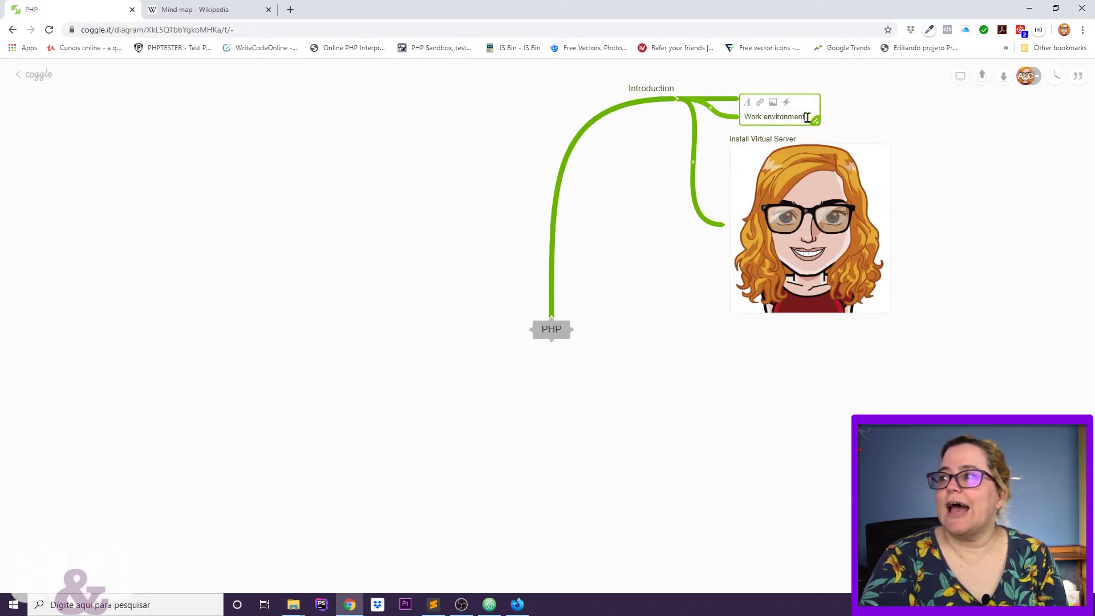
left_click(760, 102)
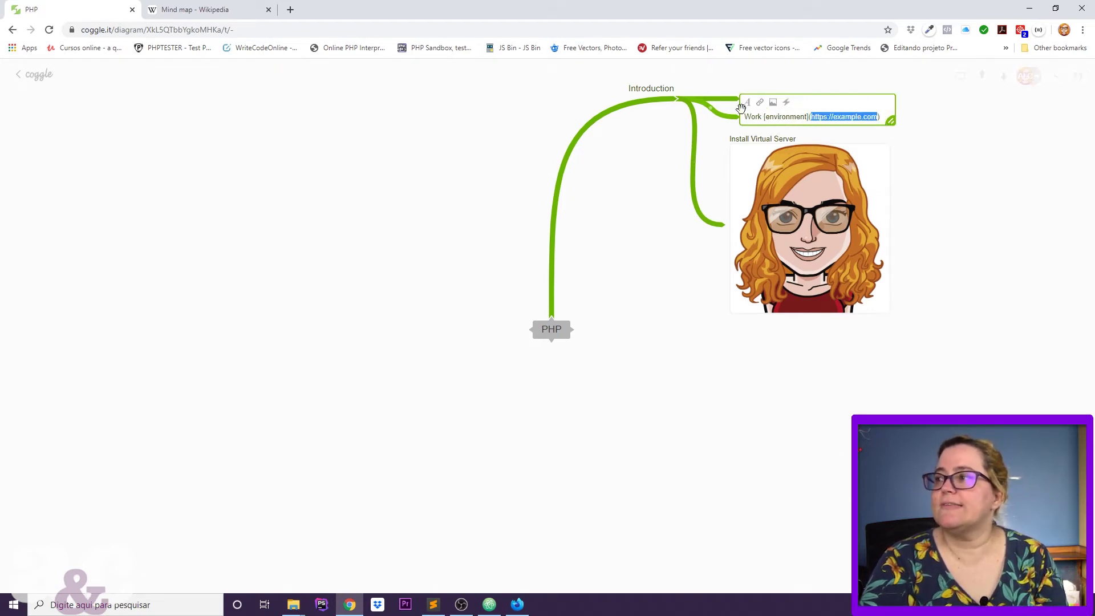
left_click(747, 103)
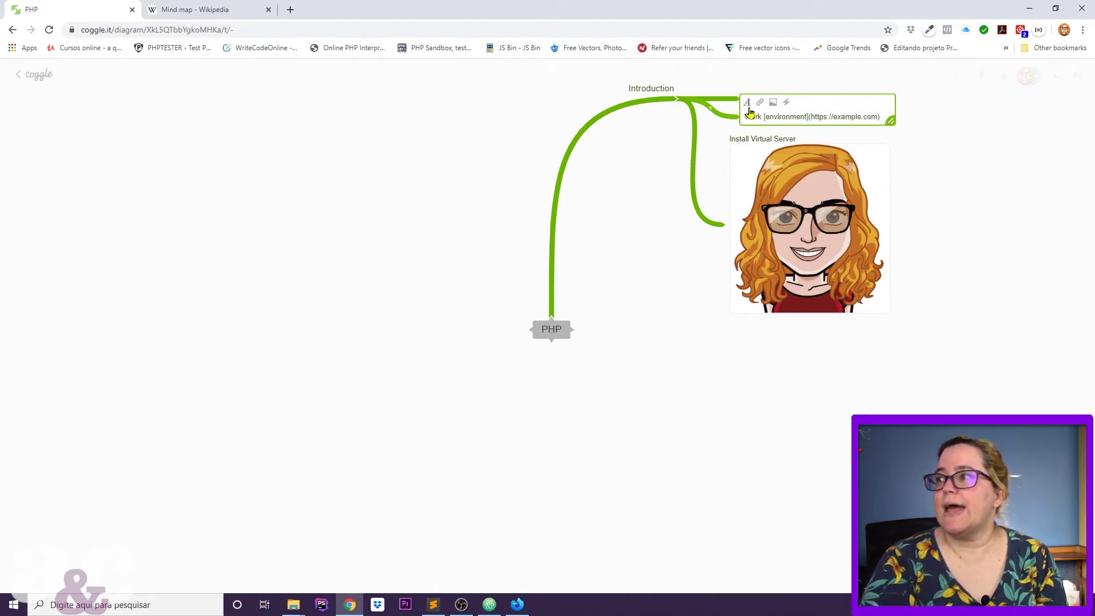
left_click_drag(751, 116, 808, 116)
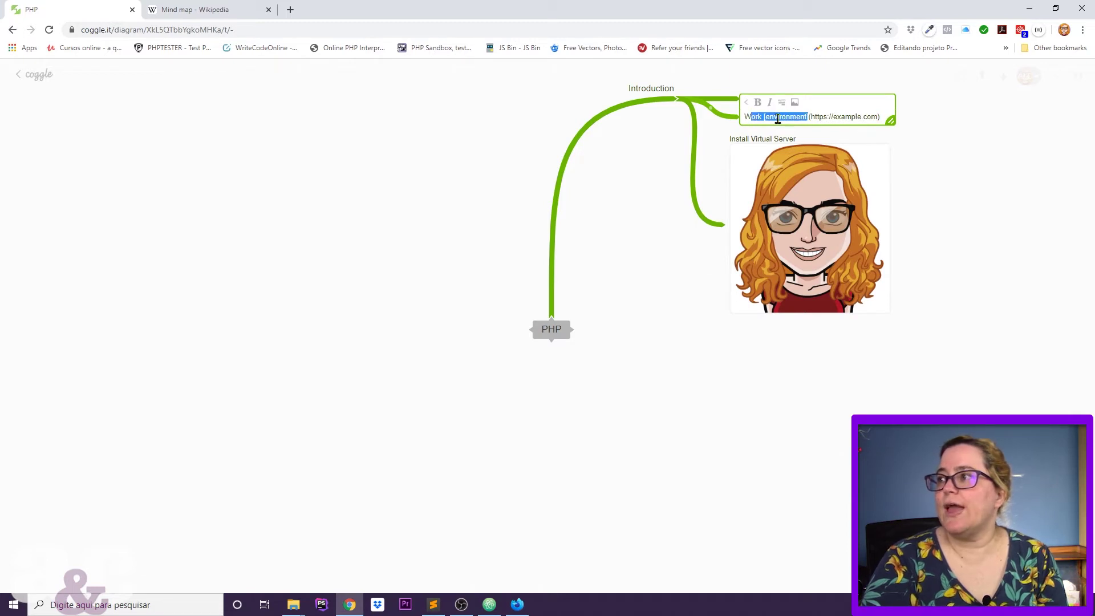
left_click(758, 102)
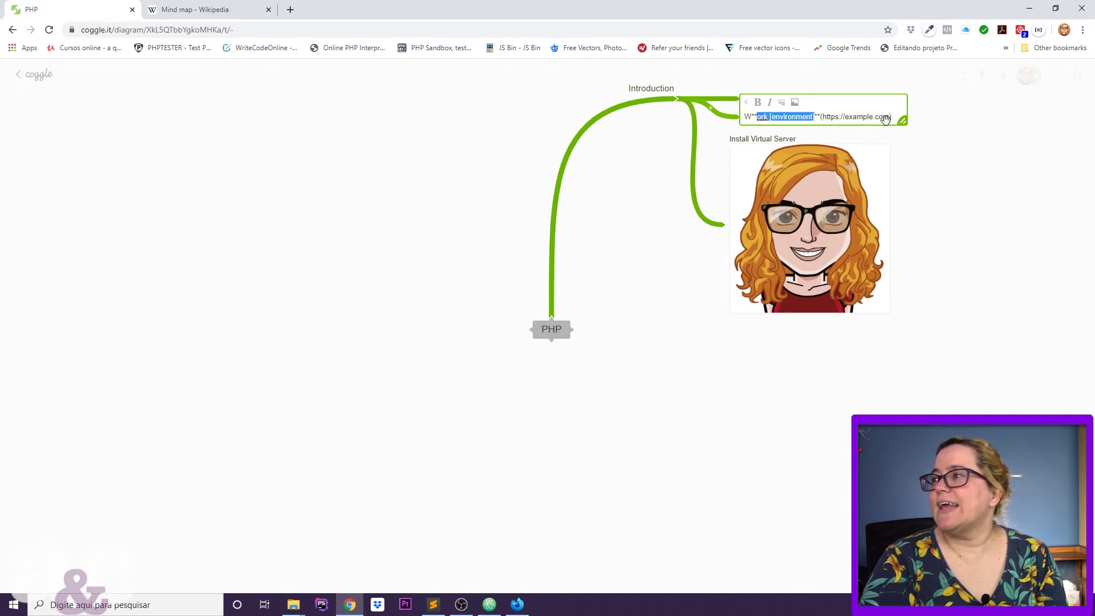
Step: Append a :smiley: emoji to the end of the Work environment node
left_click(832, 117)
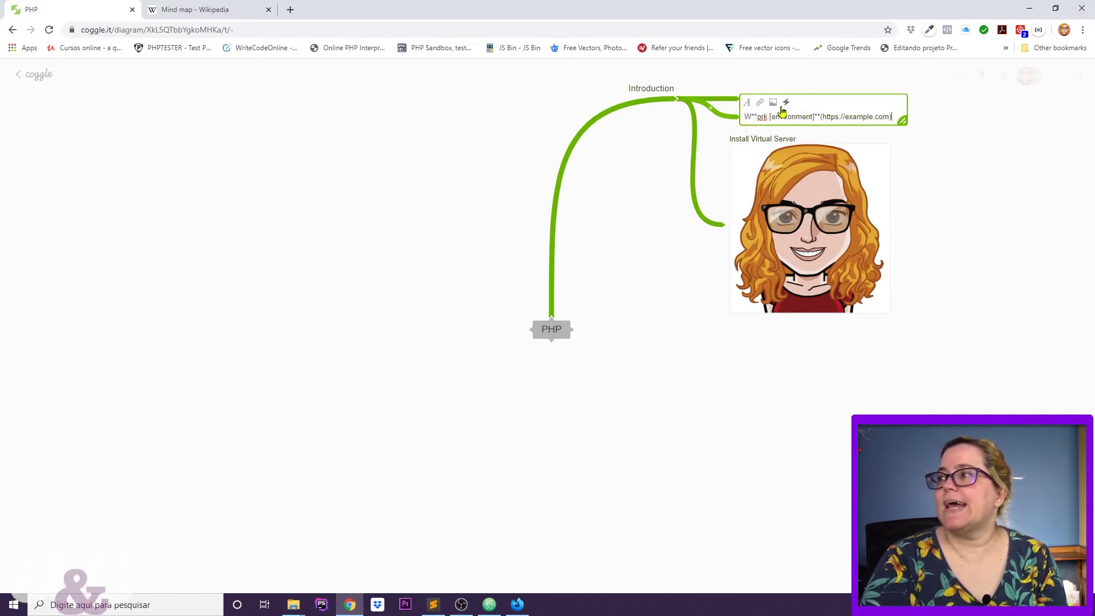
type(":")
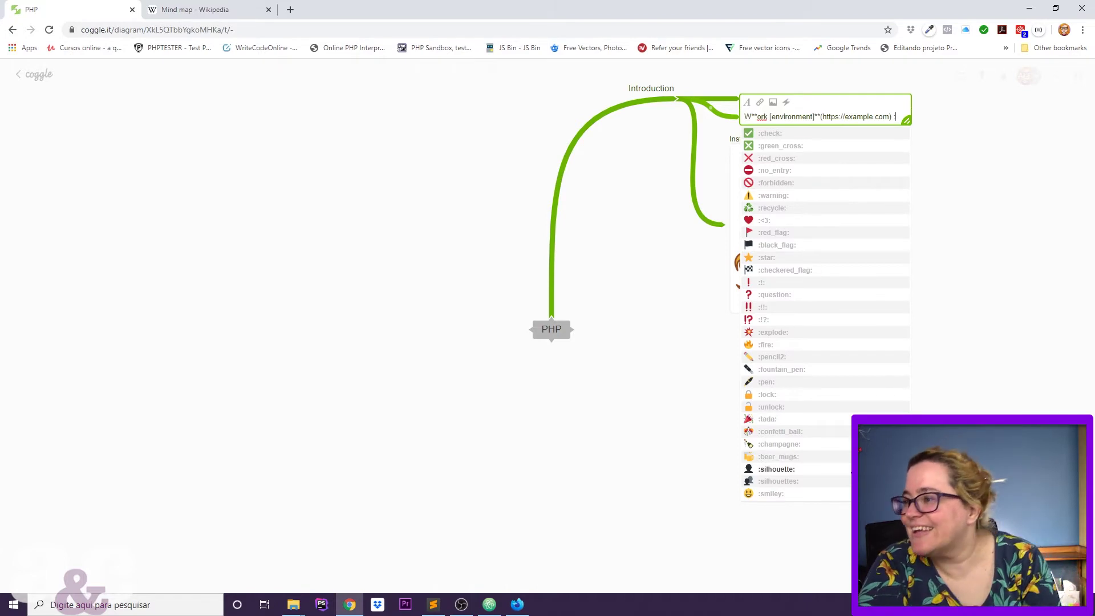
left_click(781, 500)
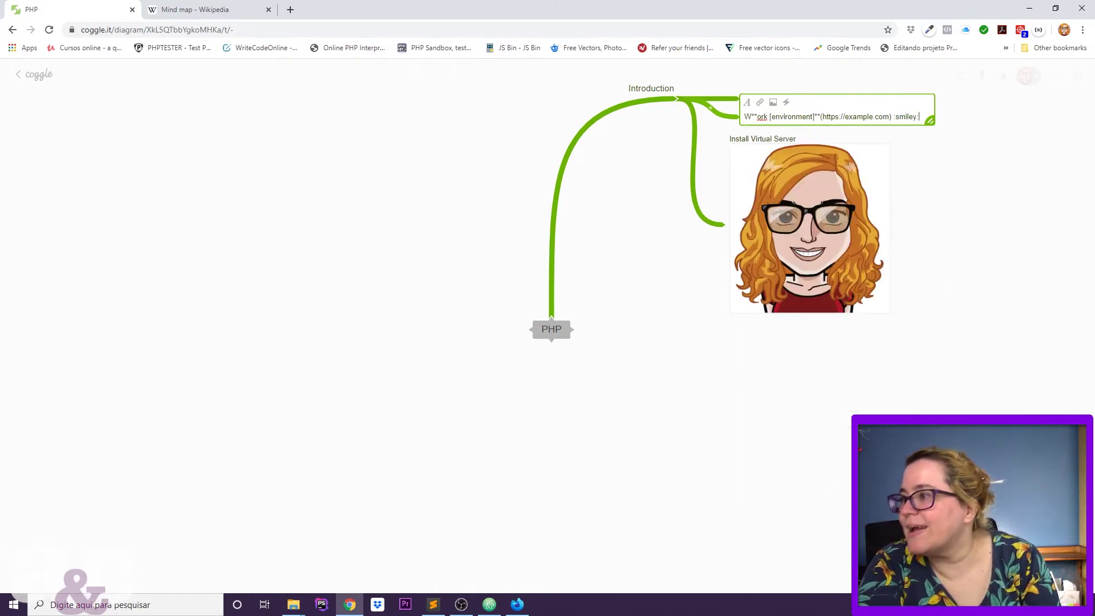
left_click(961, 200)
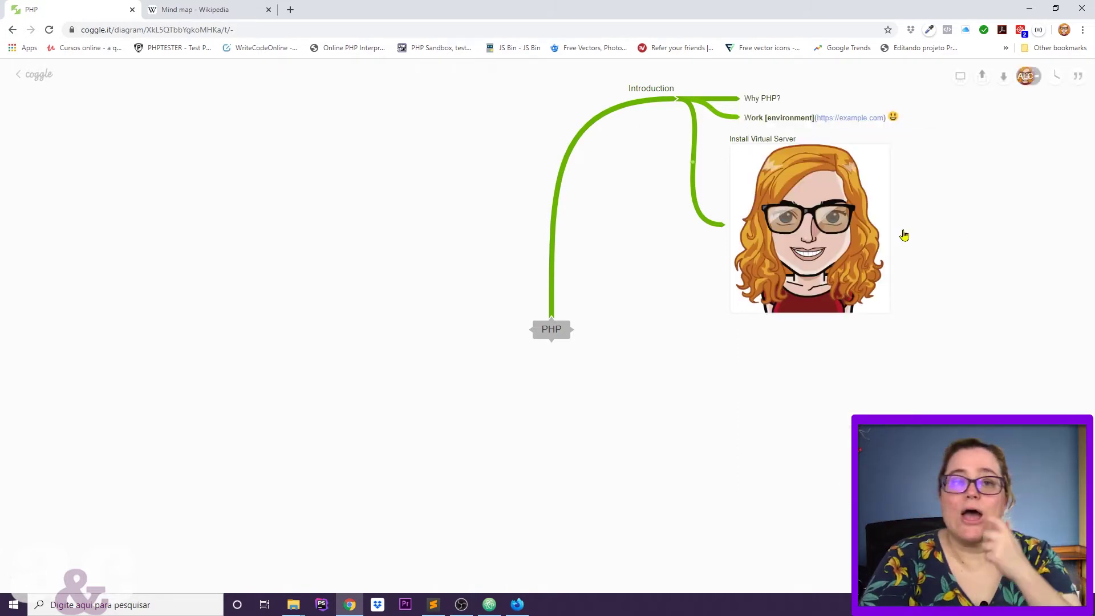
mouse_move(799, 203)
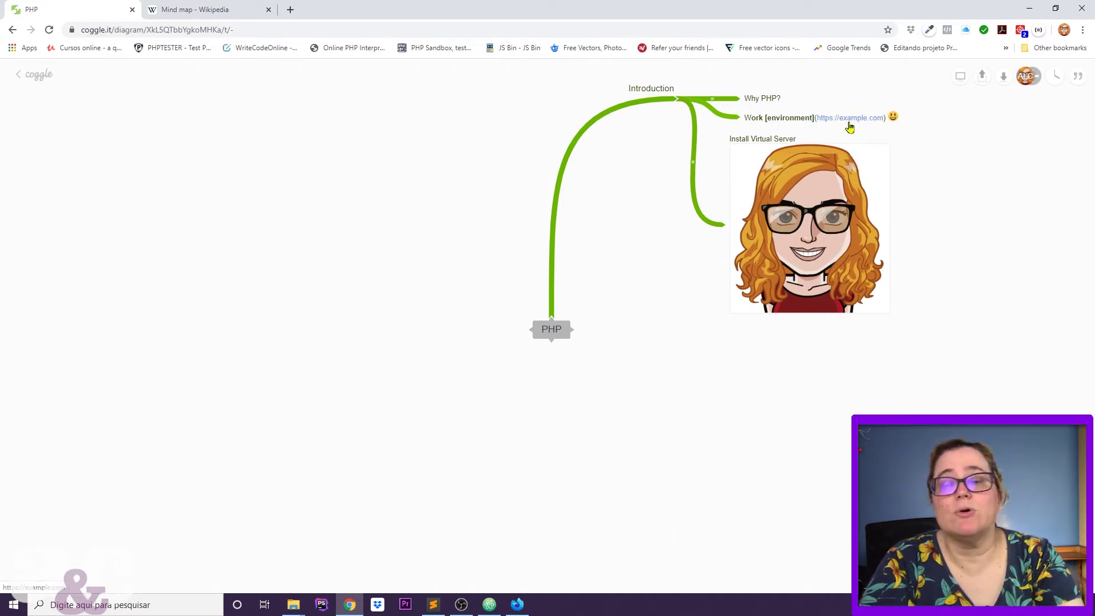
Step: Add a 'Start coding' branch off the central PHP node
left_click(574, 325)
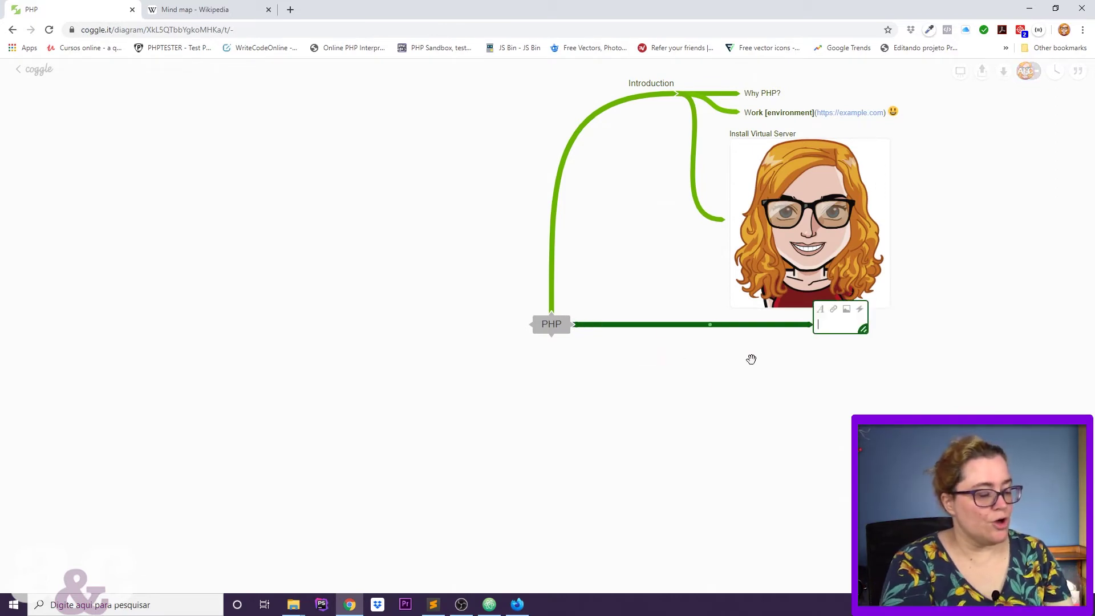
type("Start coding")
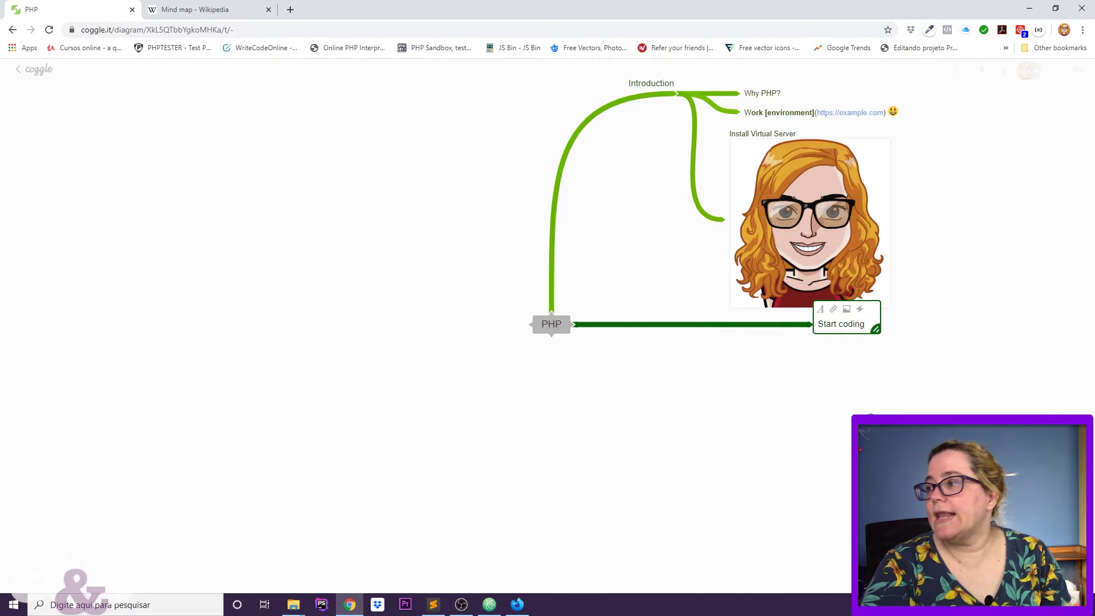
key("Return")
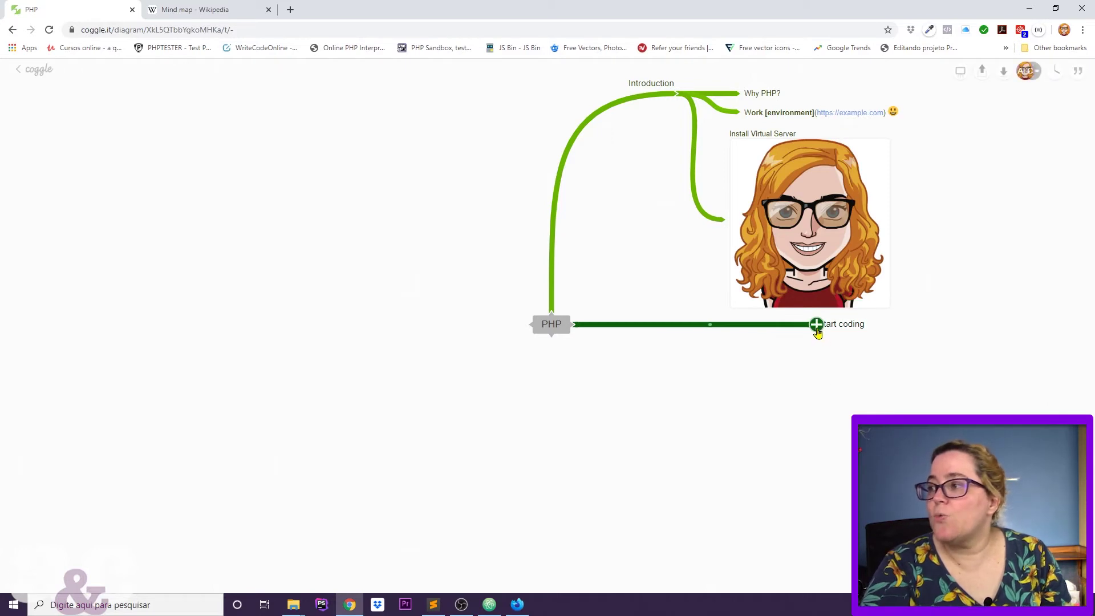
Step: Give Start coding a child node reading echo 'Hello World' with 'next line' beneath
left_click(816, 323)
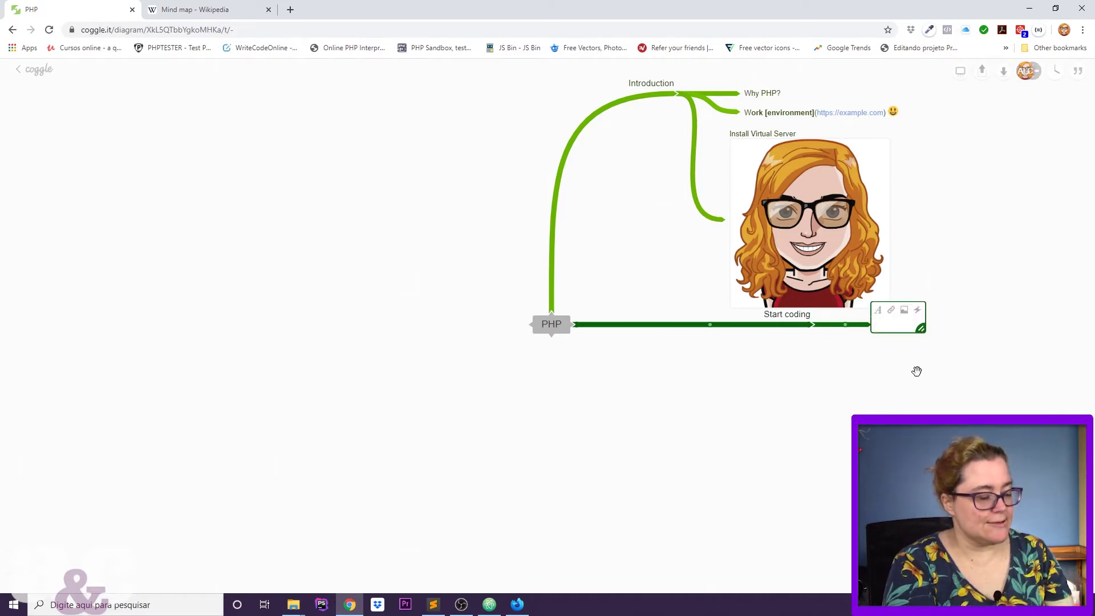
type("echo 'H")
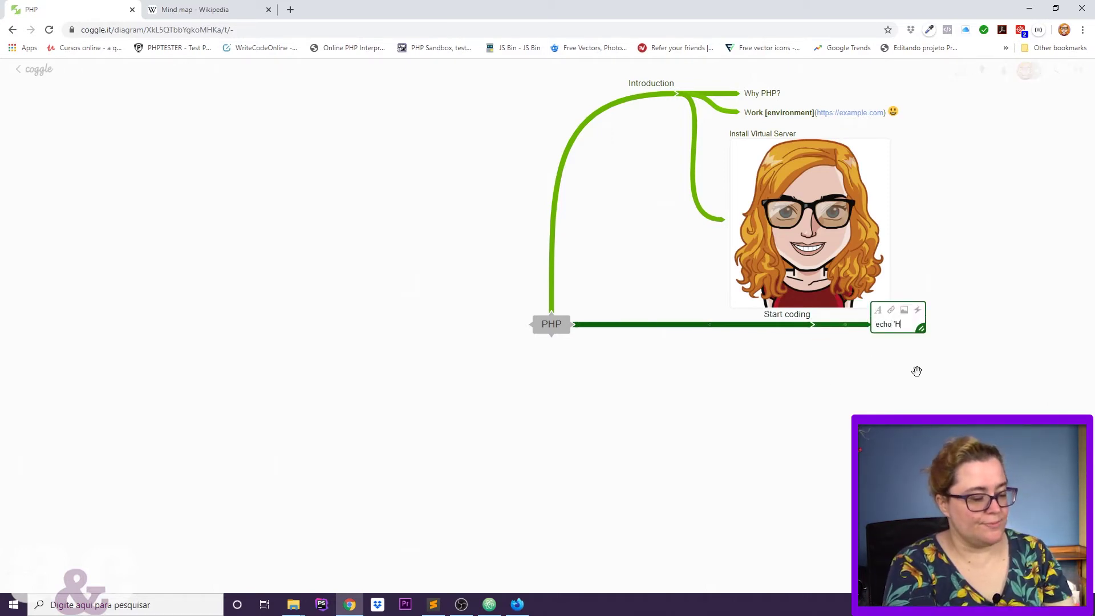
type("ellow Wor")
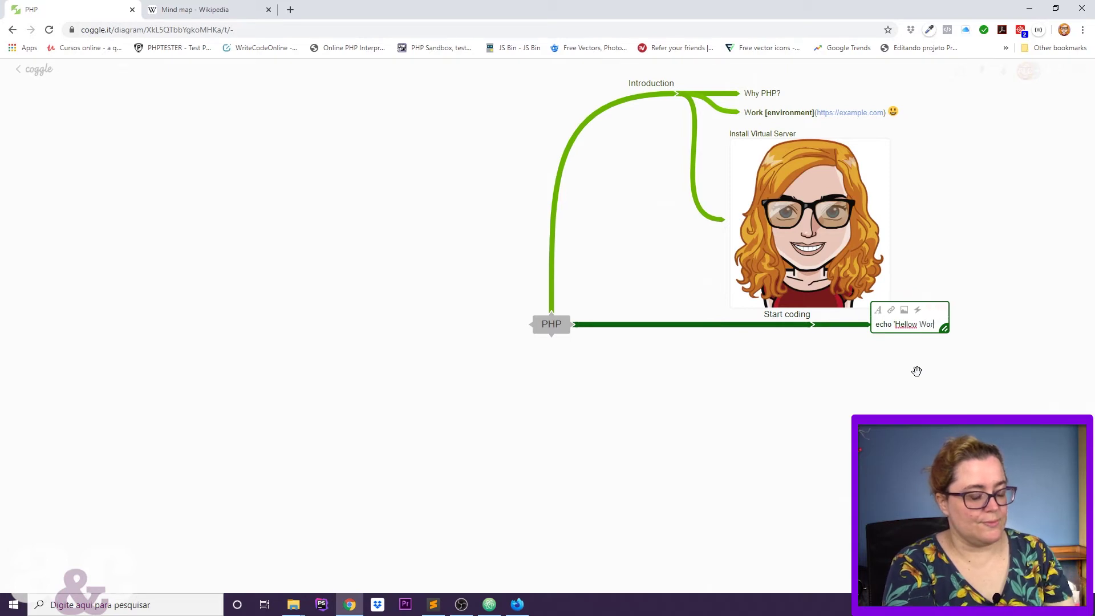
type("ld'")
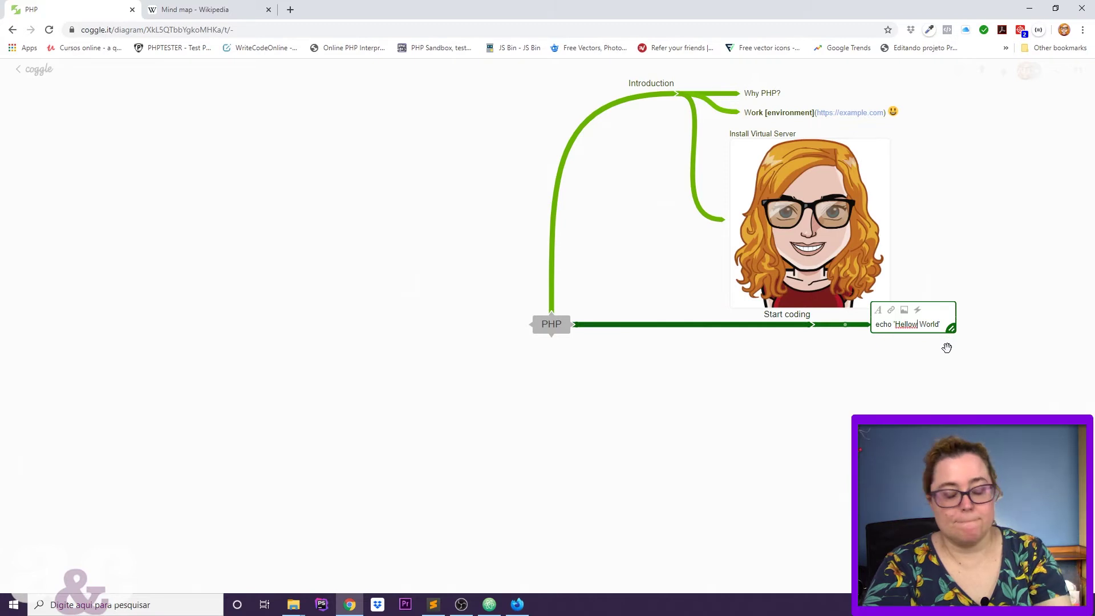
key("BackSpace")
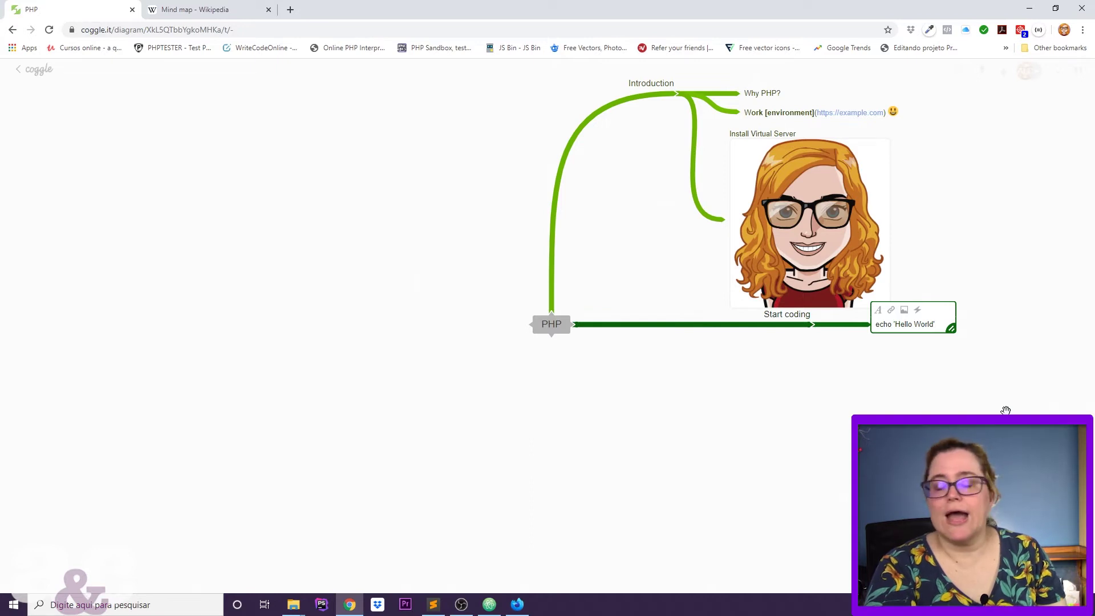
left_click(1006, 411)
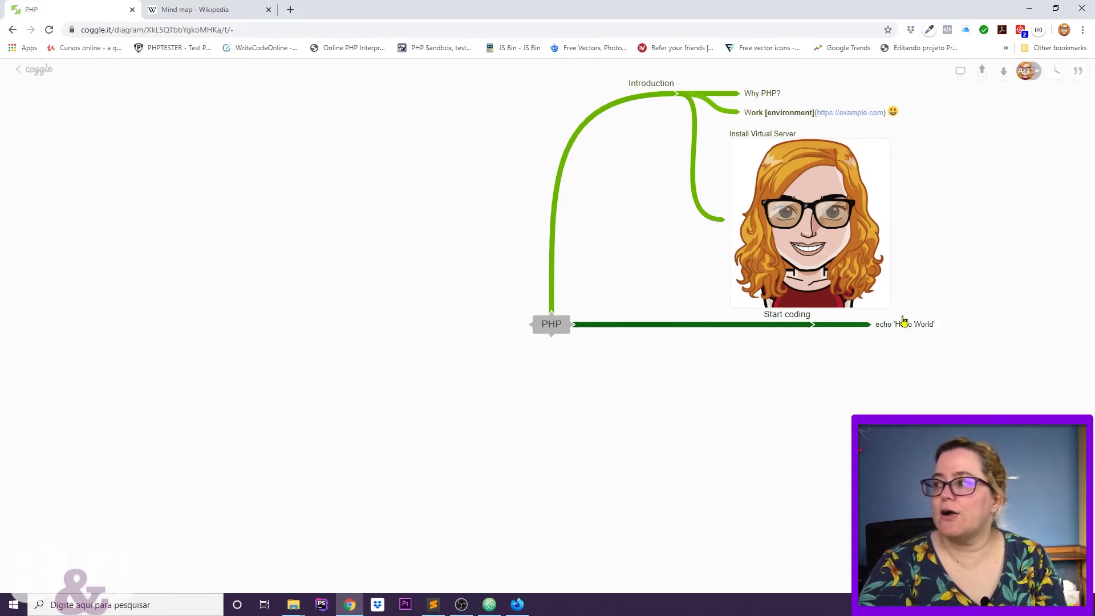
left_click(917, 327)
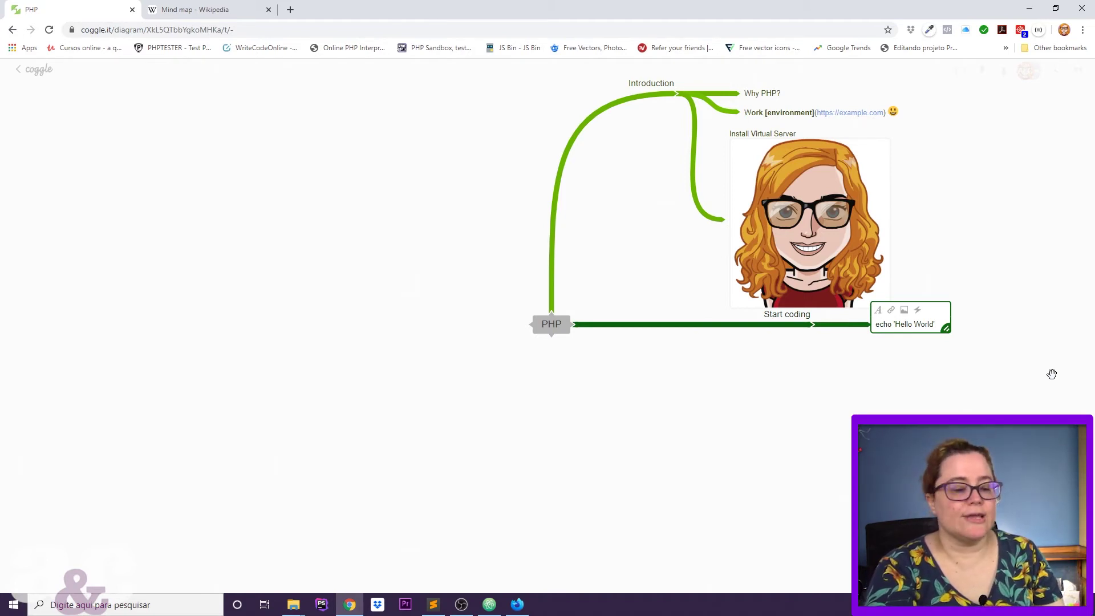
key("shift+Return")
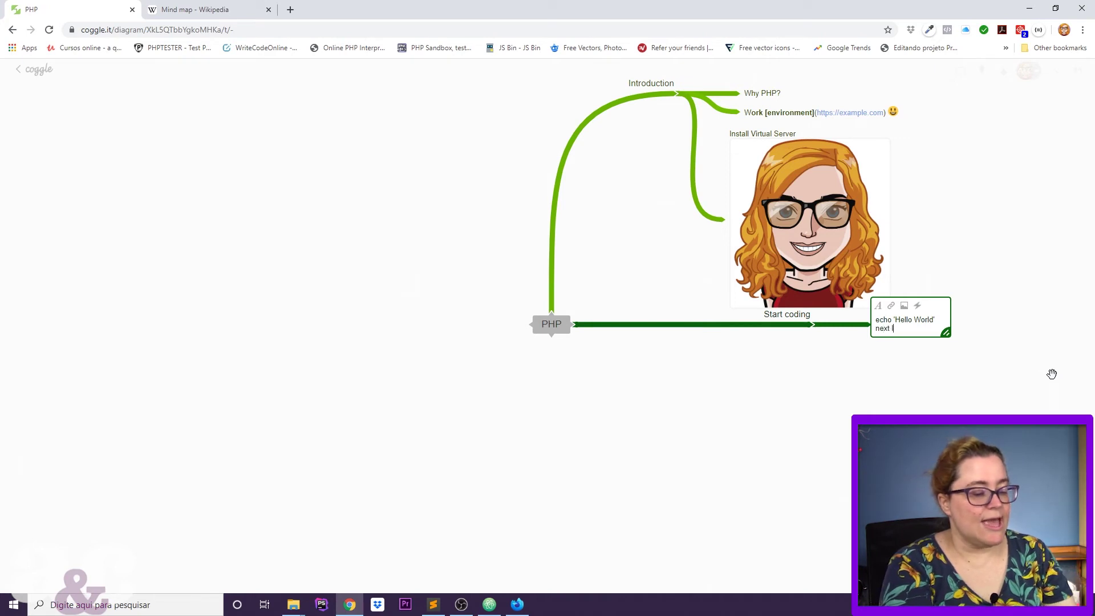
type("next line")
key("shift+Return")
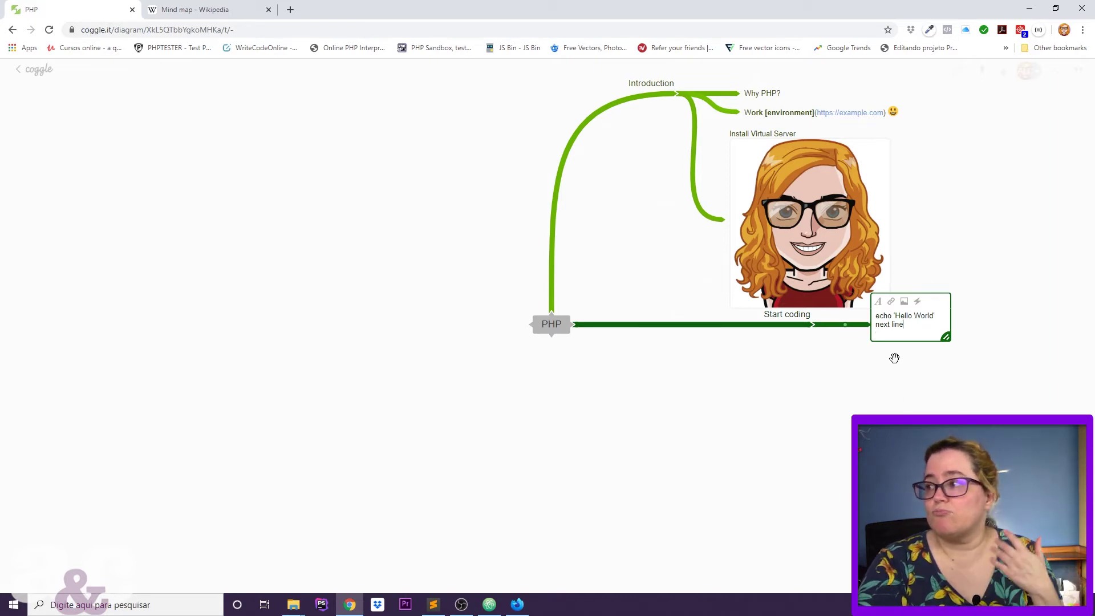
left_click(904, 382)
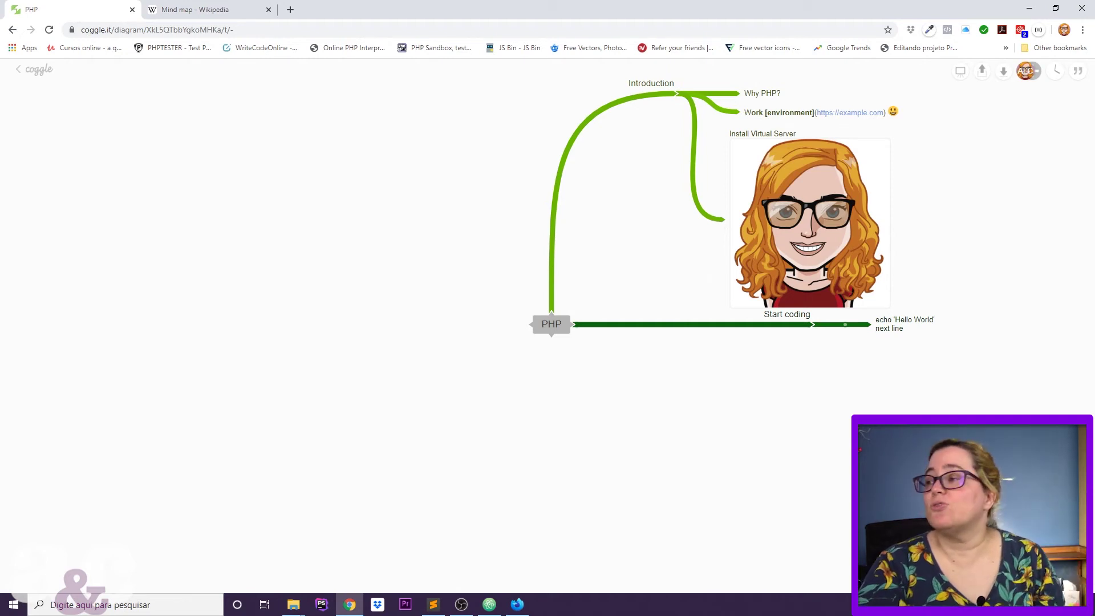
Step: Add a 'variables' child node under Start coding, below the echo node
left_click(814, 327)
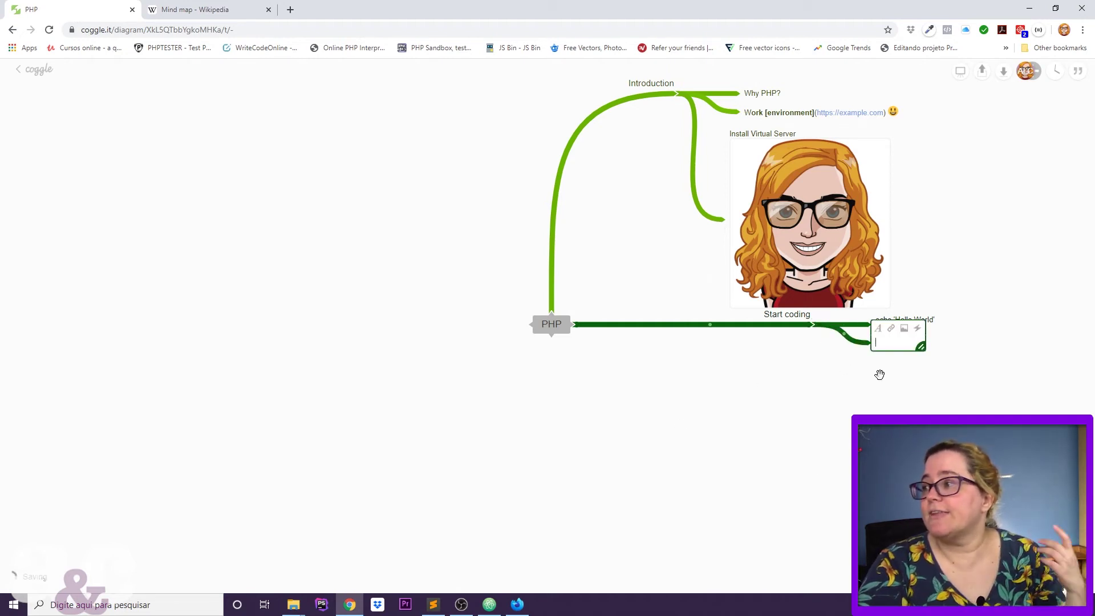
type("variables")
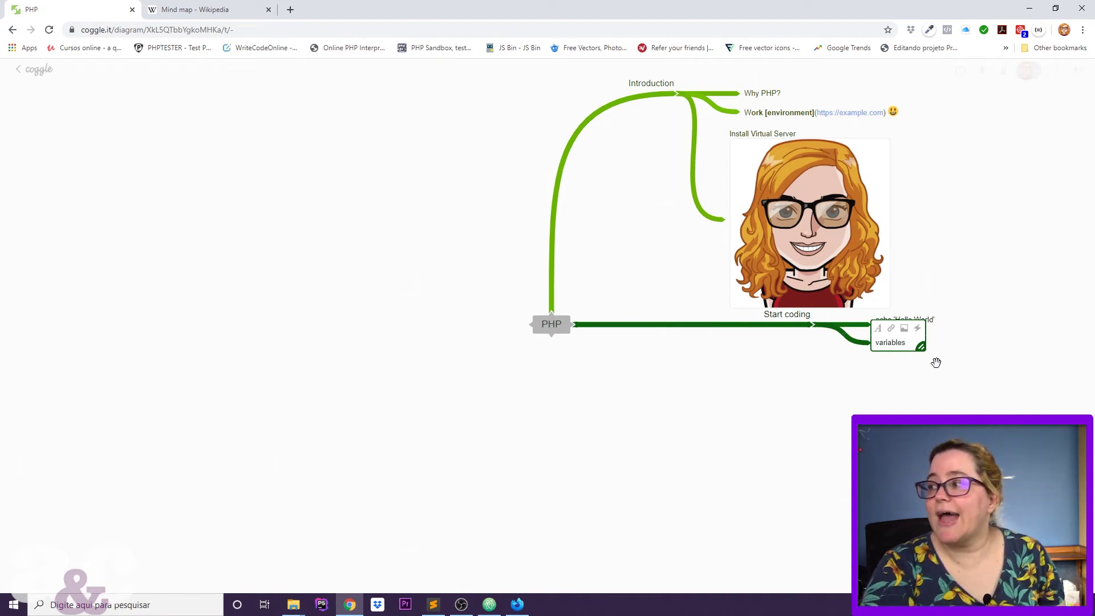
left_click(936, 363)
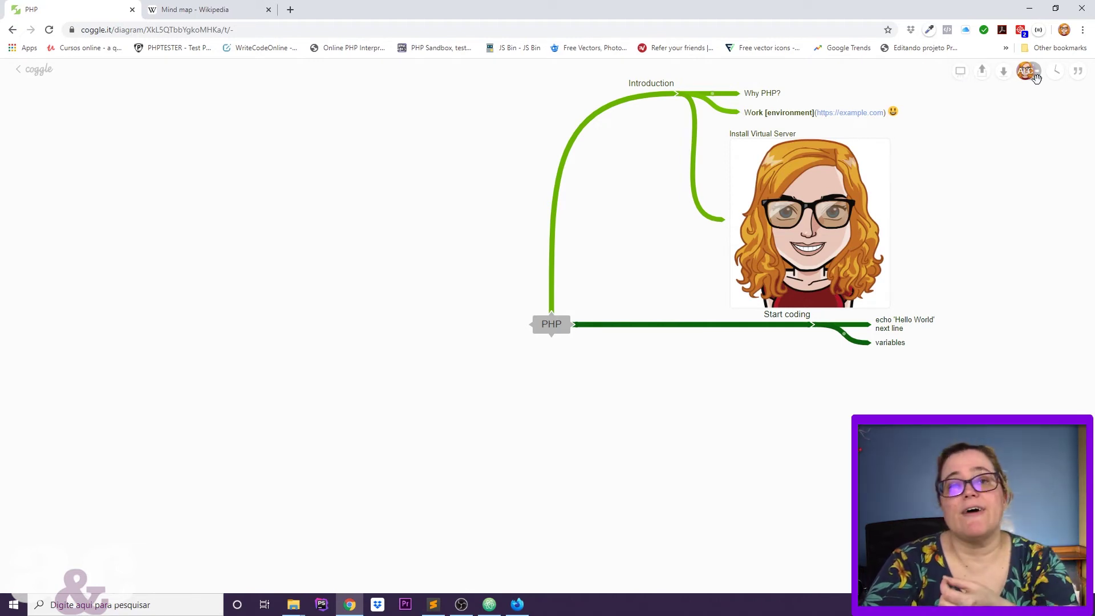
Step: Preview the map in presentation mode, view the shortcuts help, then show the chat messages
mouse_move(1035, 77)
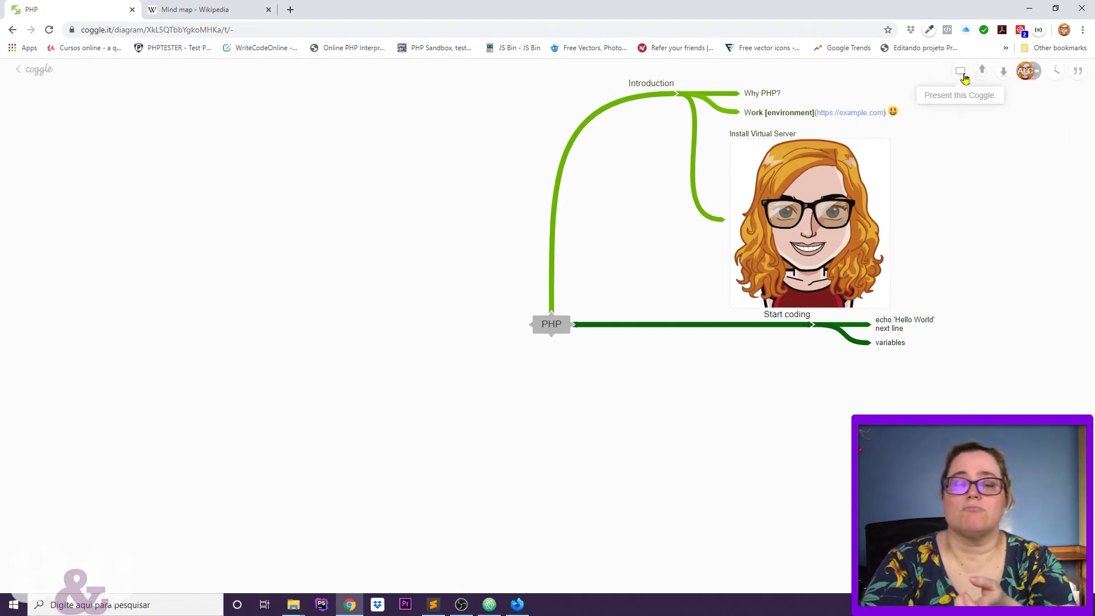
left_click(963, 77)
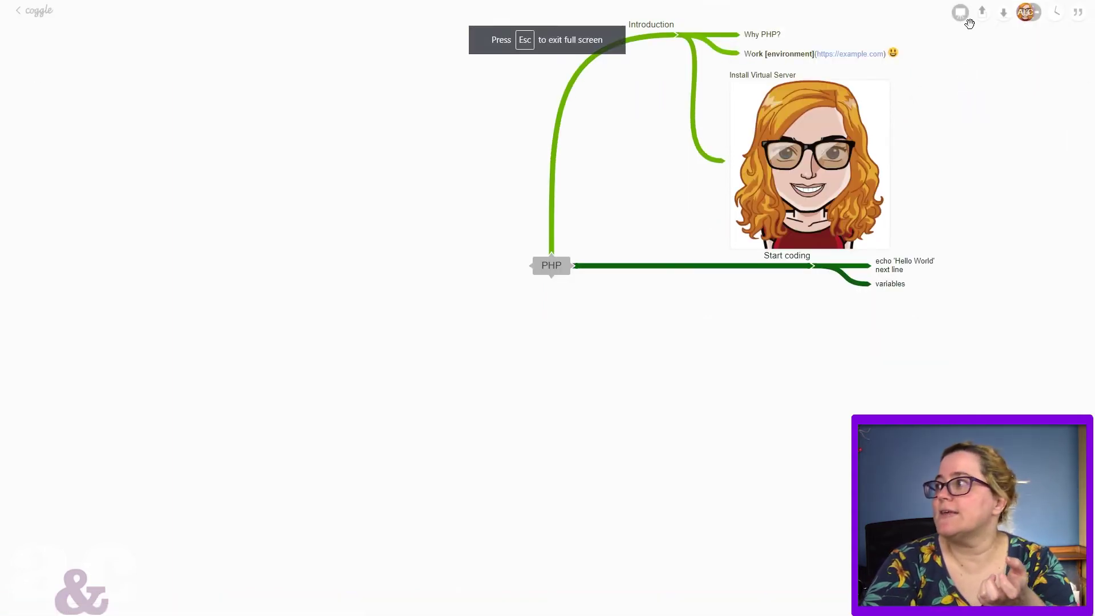
left_click(960, 13)
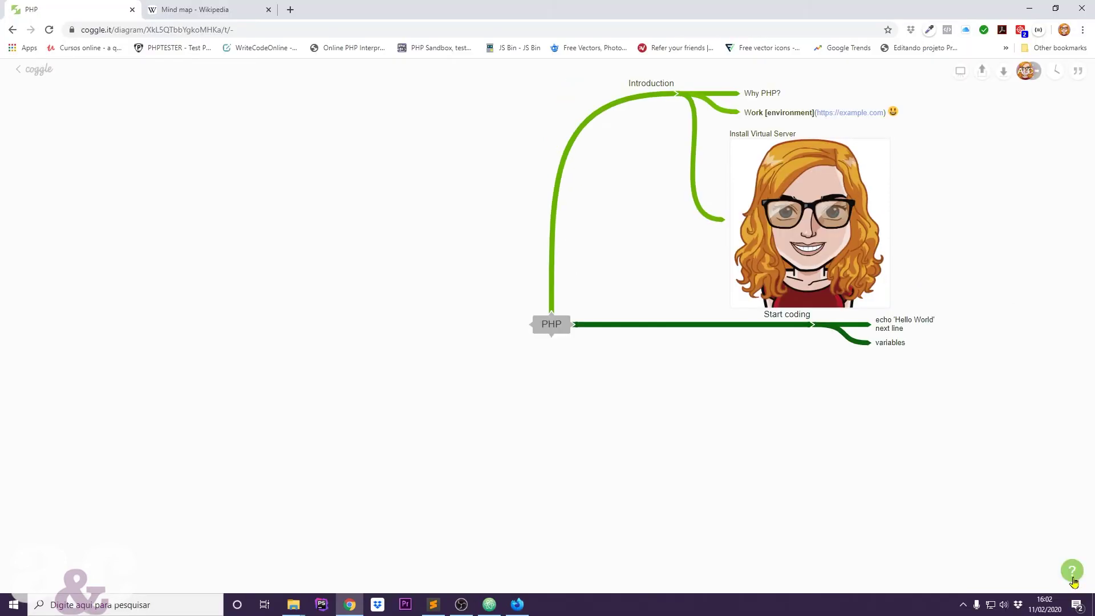
left_click(1072, 572)
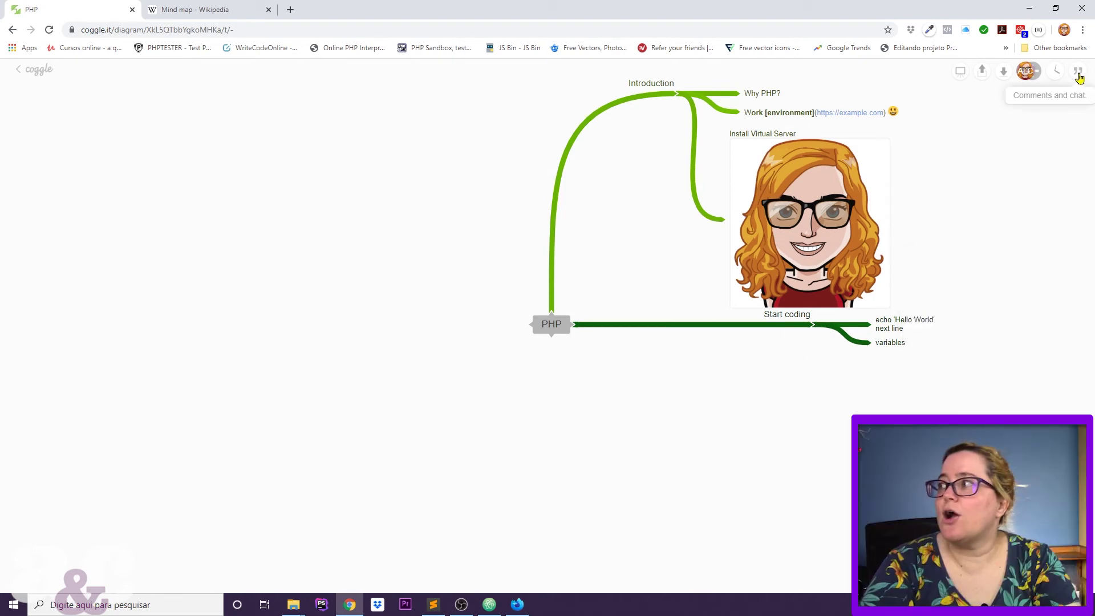
left_click(1078, 72)
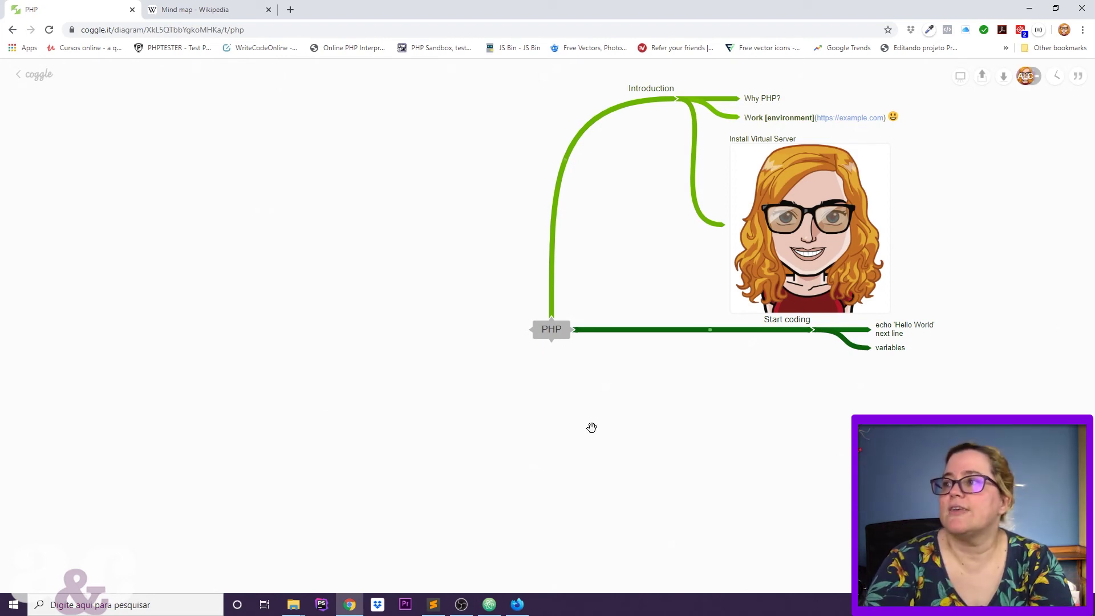
Step: Recolour the PHP-to-Introduction branch line dark blue
left_click(656, 103)
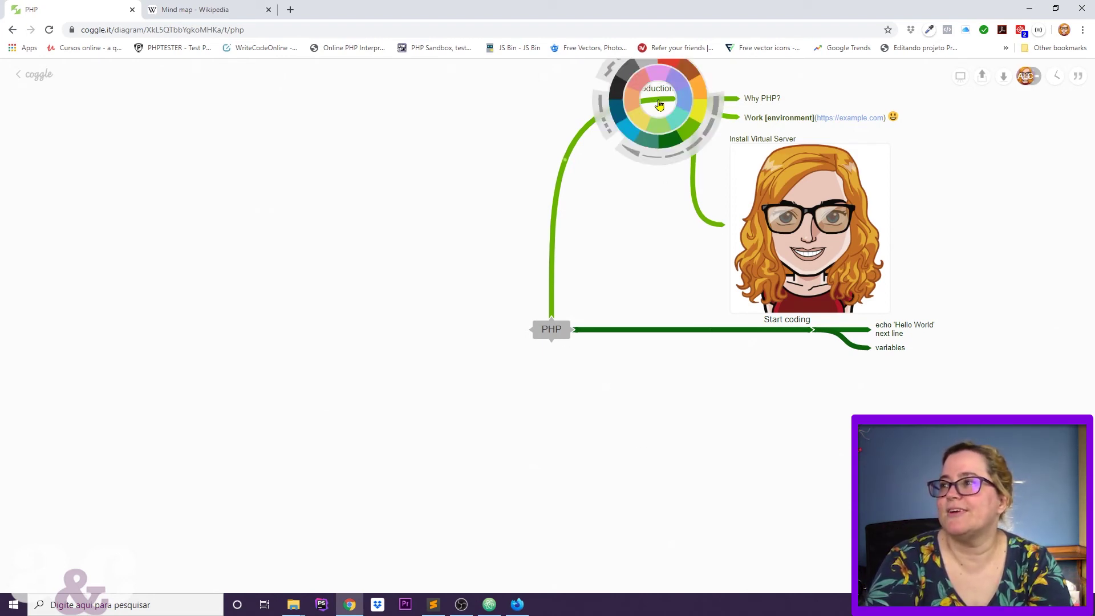
left_click(621, 121)
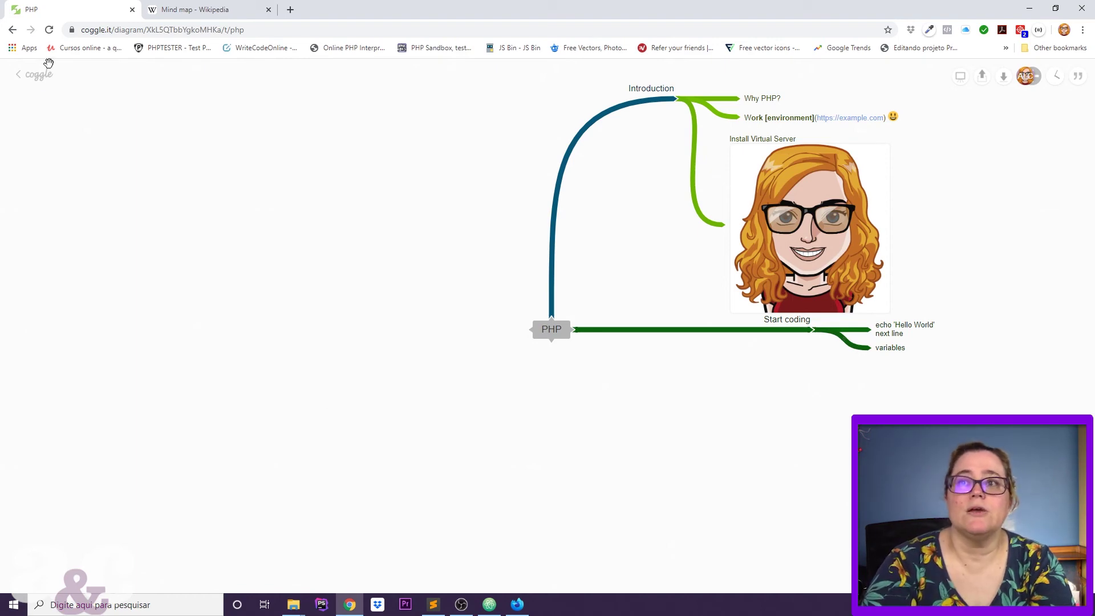
Step: Return to the Classes folder and scroll its list to confirm the PHP diagram now appears first
left_click(37, 75)
scroll(790, 422, "down", 3)
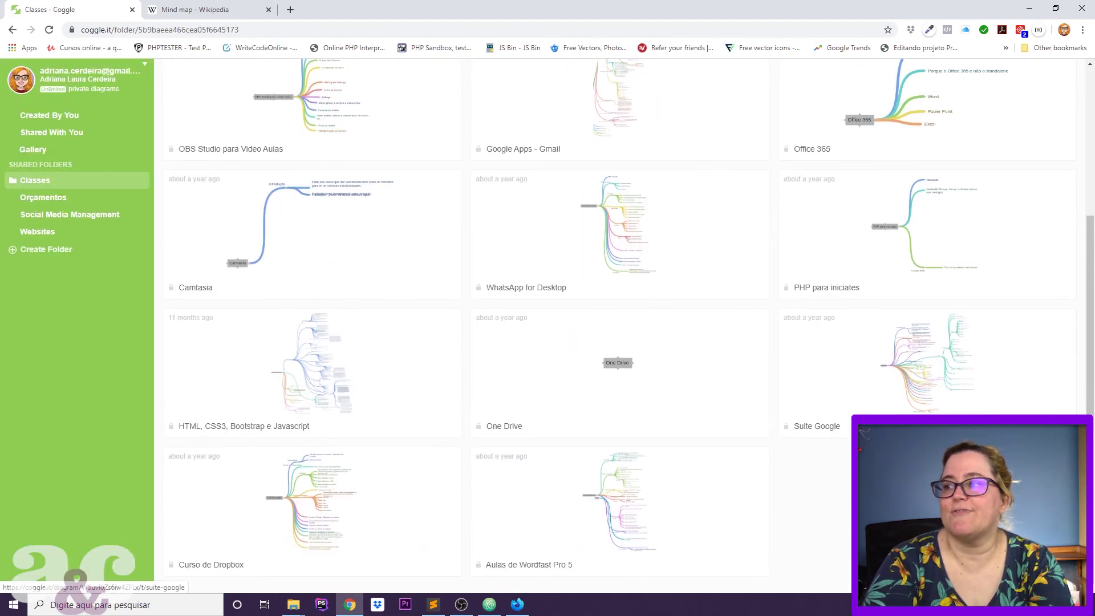
scroll(827, 318, "up", 3)
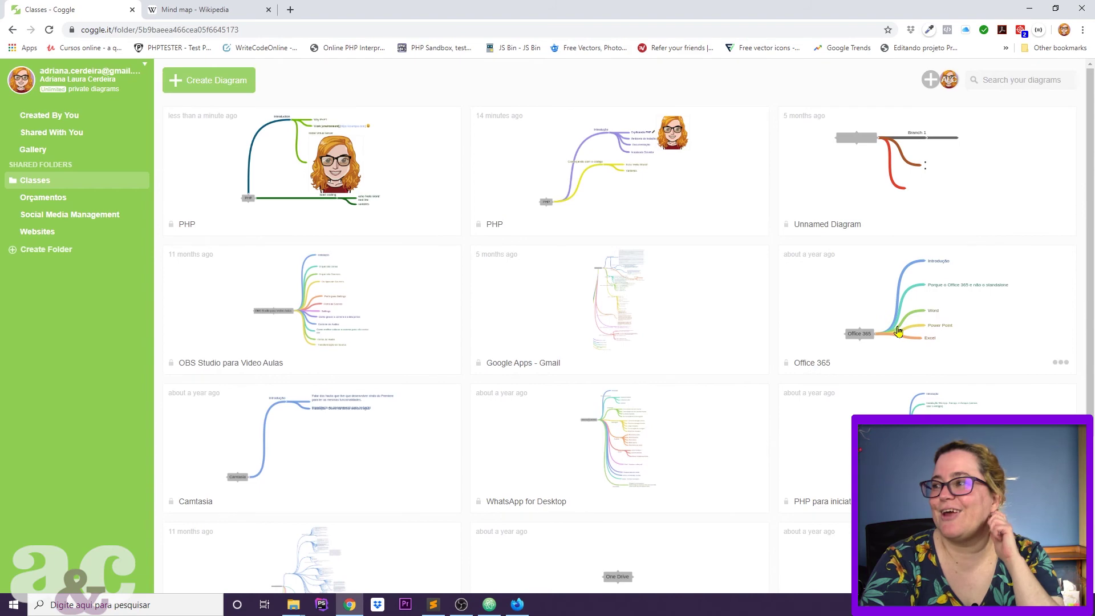